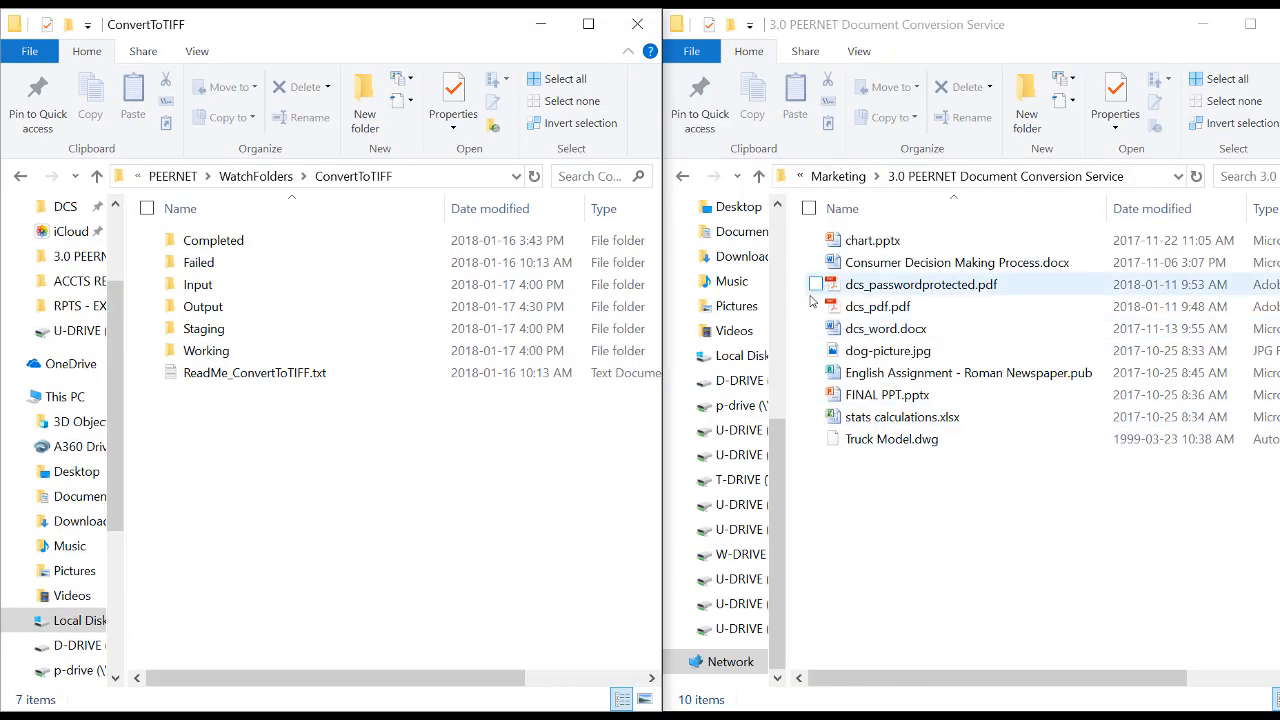
# Copy dcs_pdf.pdf, dcs_word.docx and stats calculations.xlsx into the ConvertToTIFF Input folder, then open the Input and Output folders
pyautogui.click(816, 306)
pyautogui.click(816, 328)
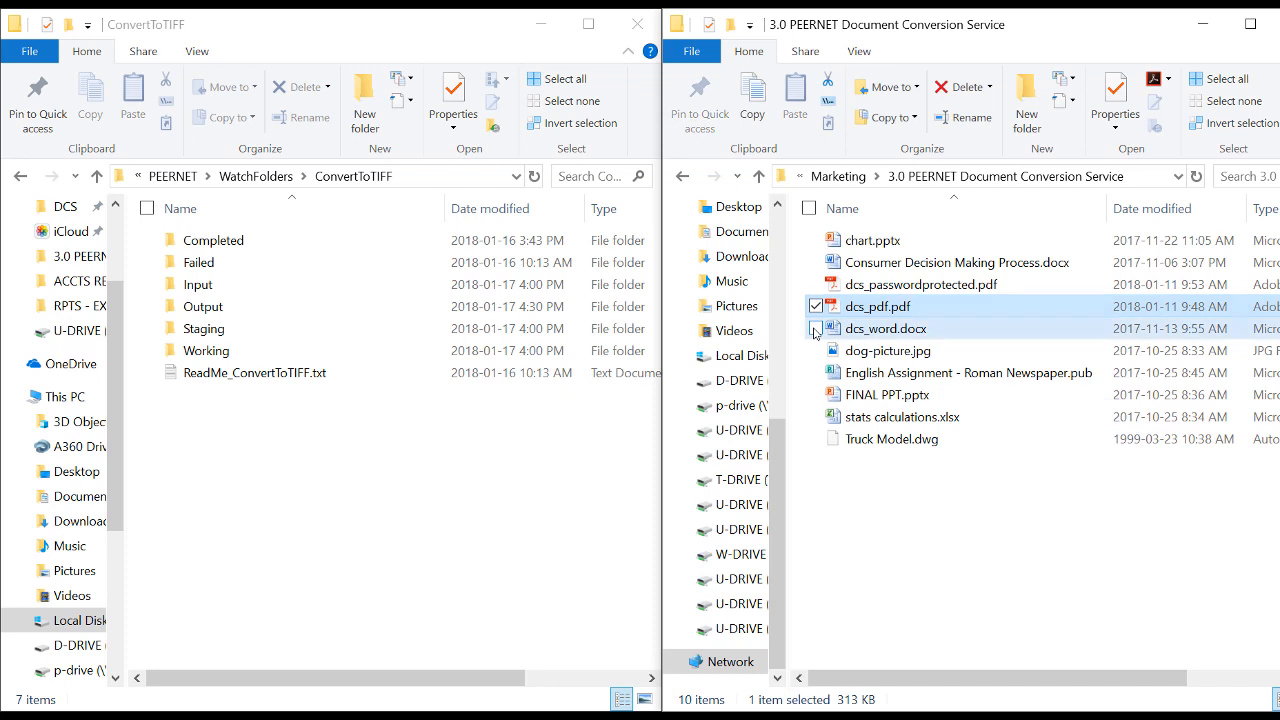
pyautogui.click(816, 416)
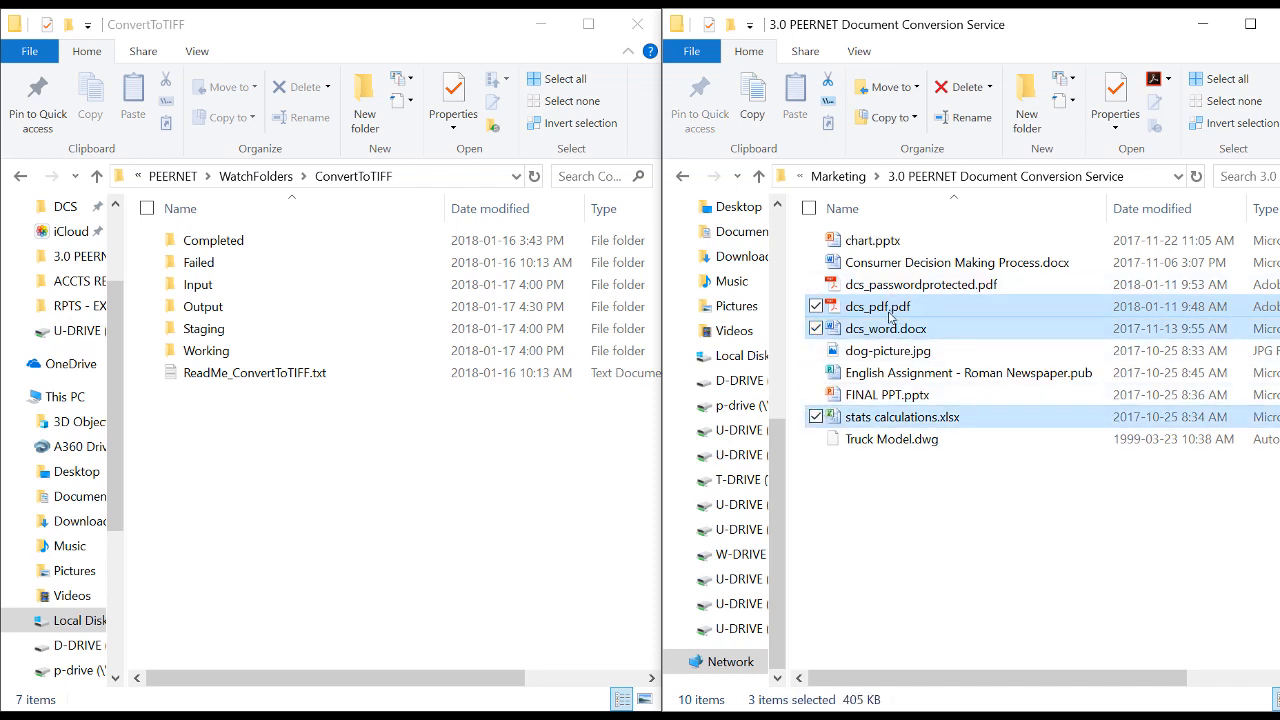
pyautogui.moveTo(893, 312); pyautogui.dragTo(205, 288)
pyautogui.doubleClick(205, 288)
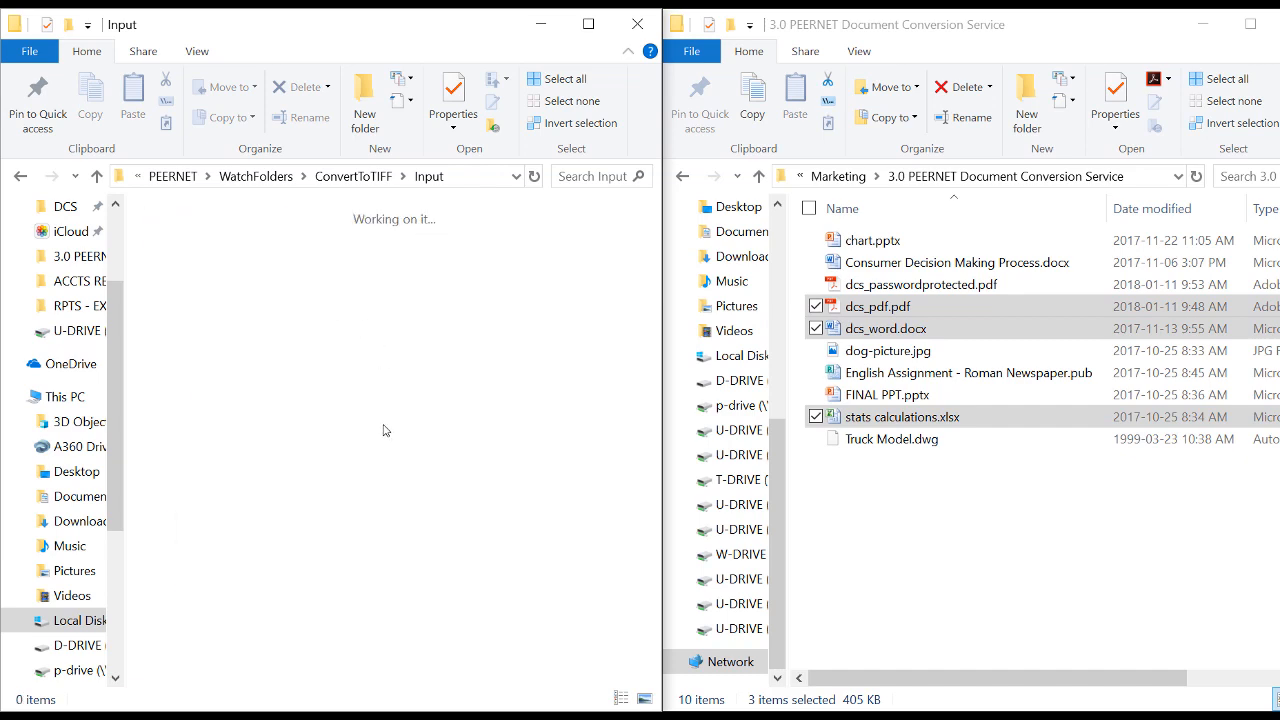
pyautogui.click(352, 180)
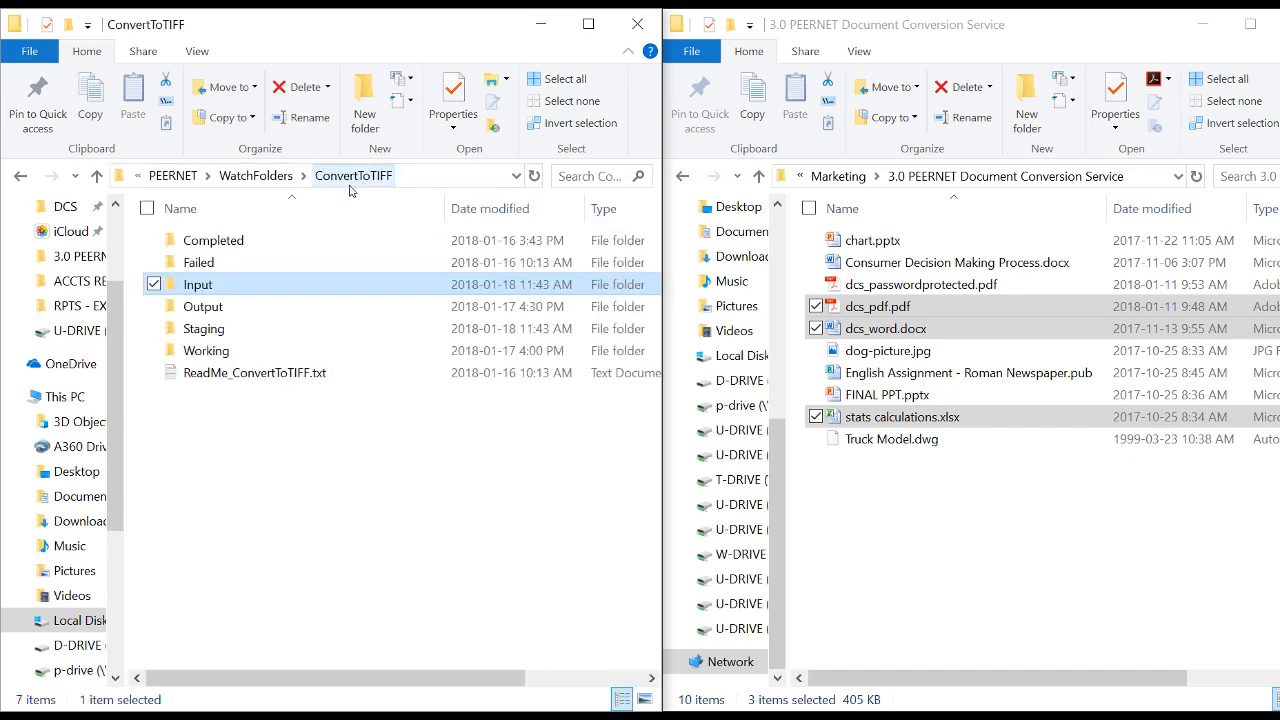
pyautogui.doubleClick(205, 310)
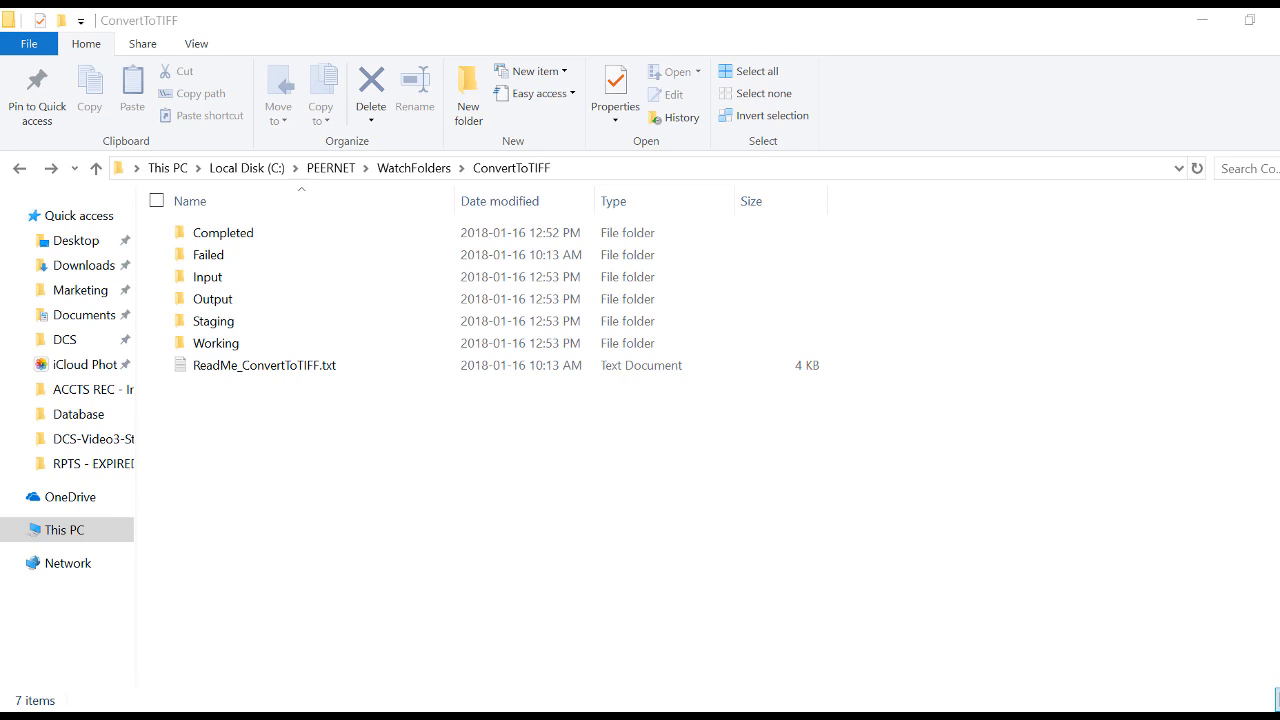
# Stop the PEERNET Watch Folder Service, opening it from the Document Conversion Service Start menu group
pyautogui.press('super')
pyautogui.scroll(-5, 201, 440)
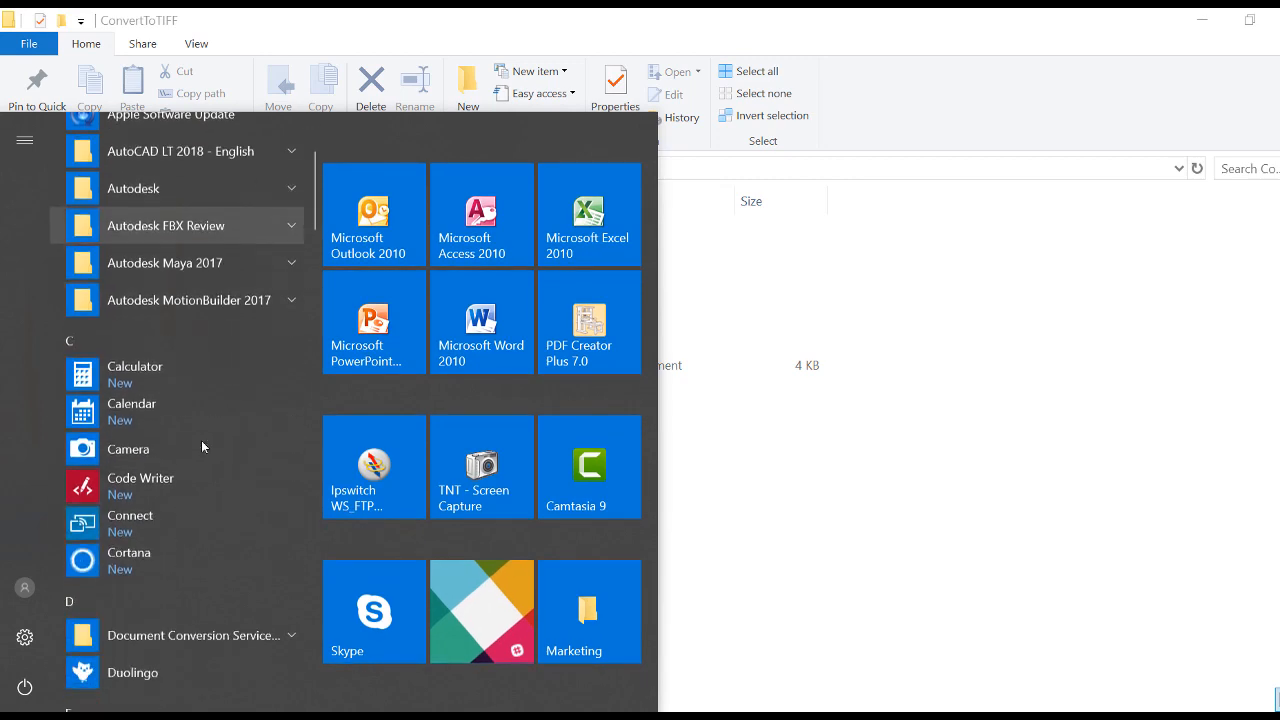
pyautogui.click(199, 486)
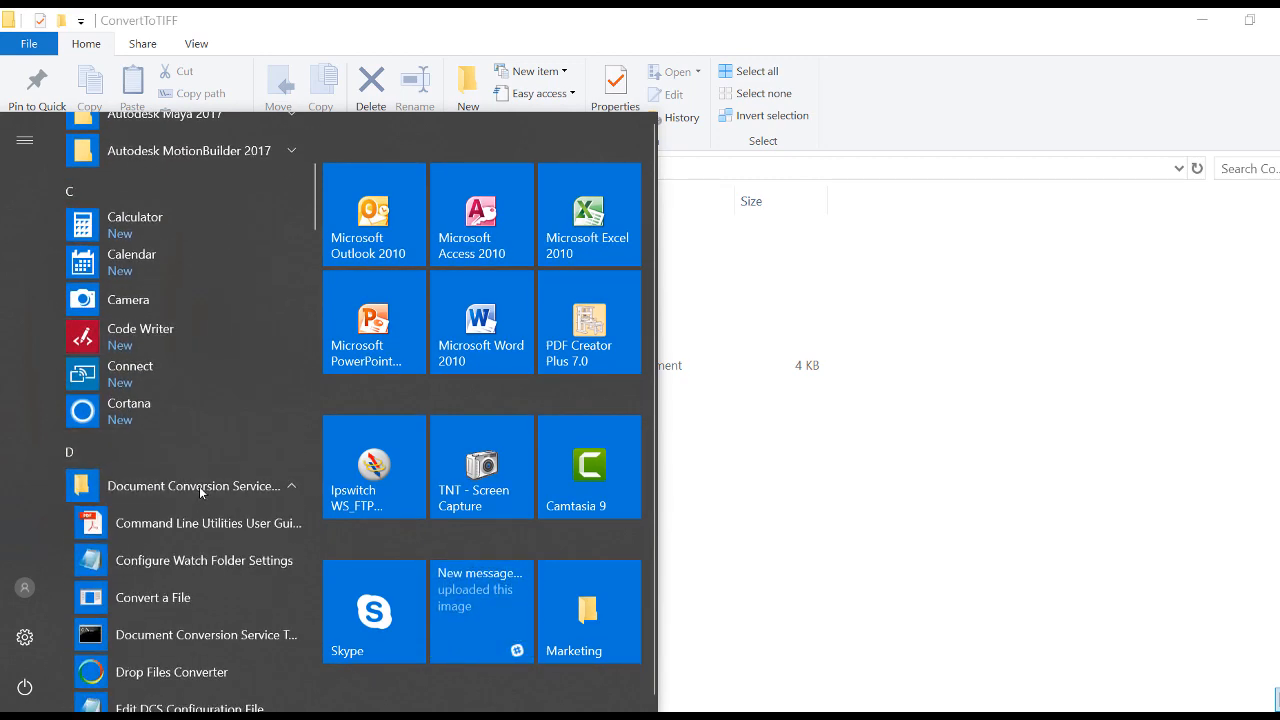
pyautogui.scroll(-6, 200, 490)
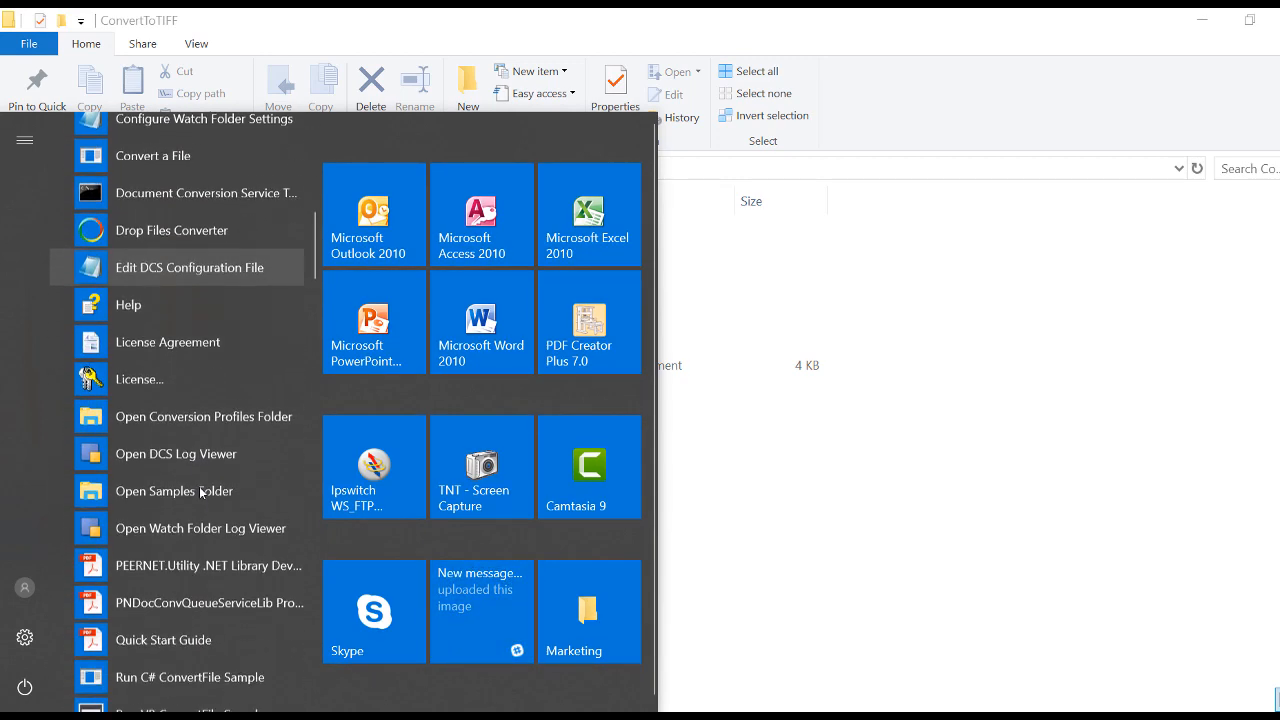
pyautogui.scroll(-3, 200, 490)
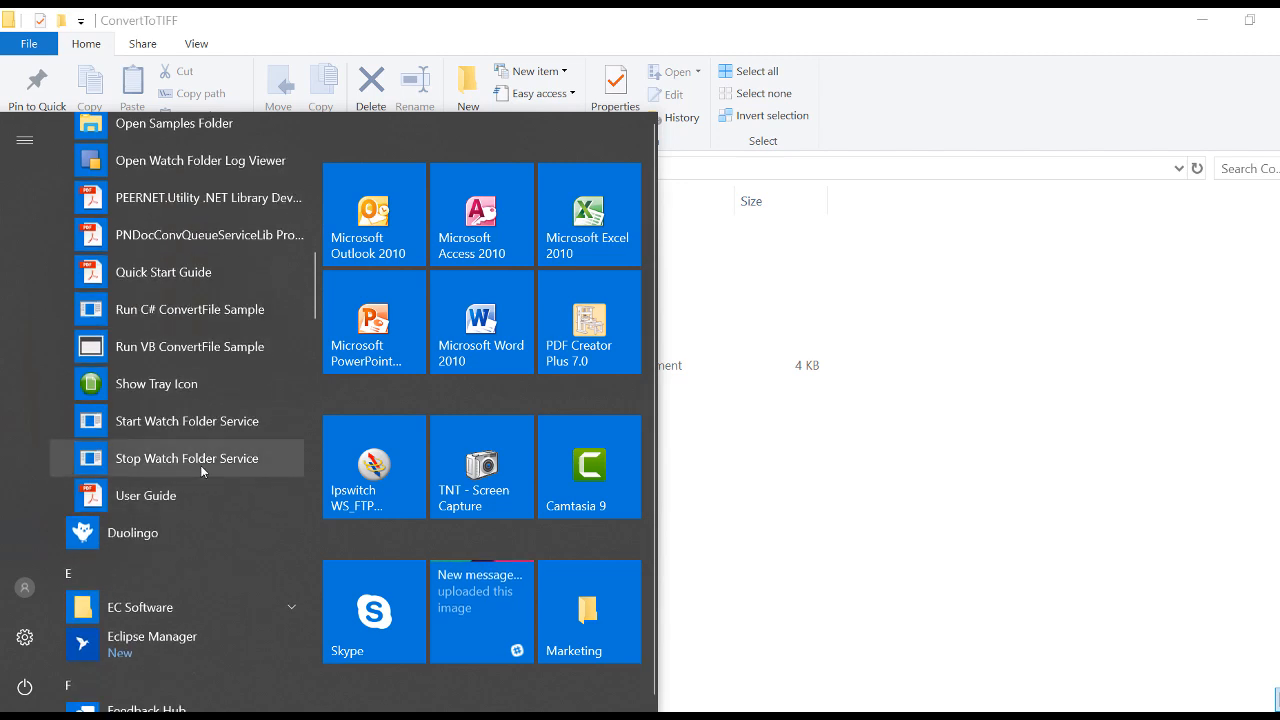
pyautogui.click(200, 462)
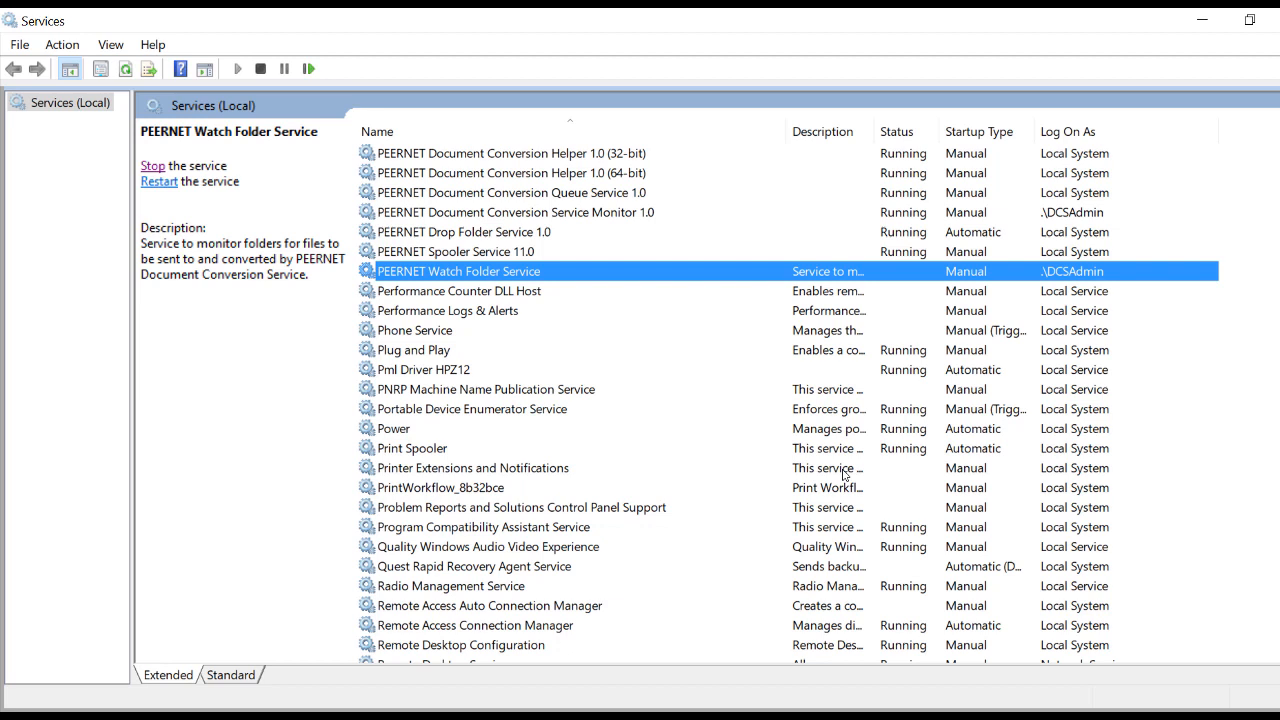
pyautogui.rightClick(518, 279)
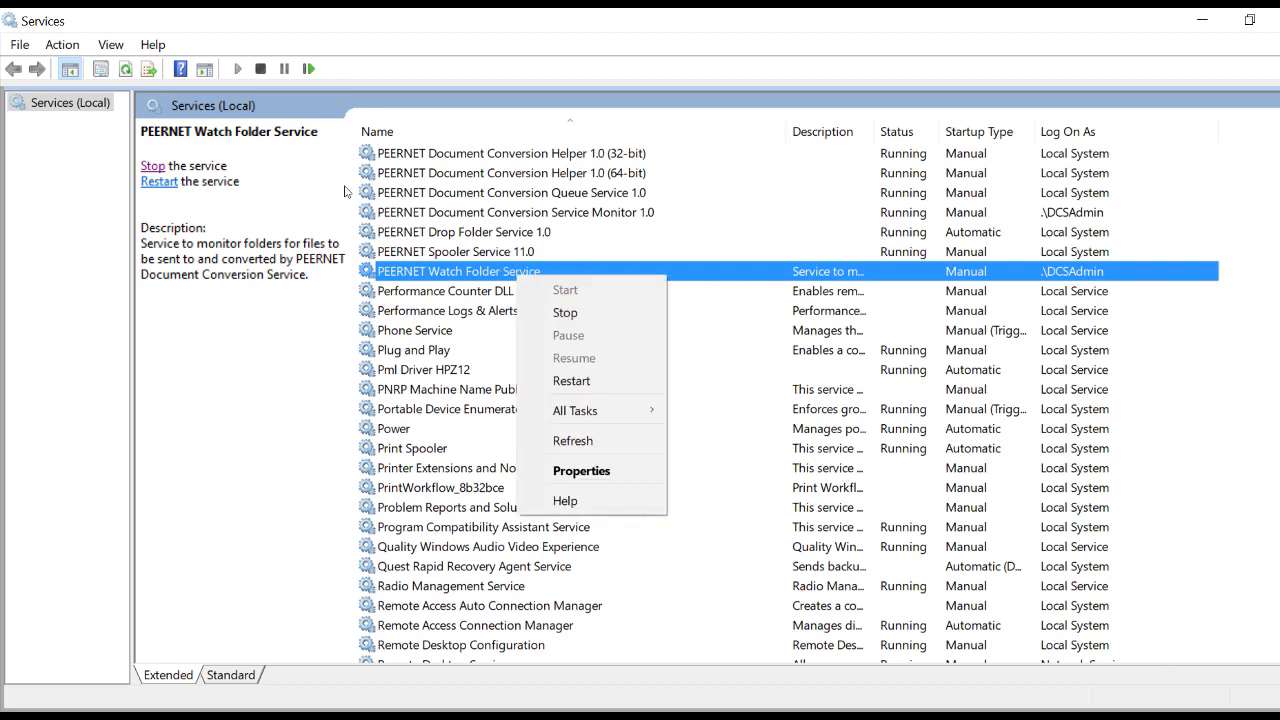
pyautogui.click(565, 313)
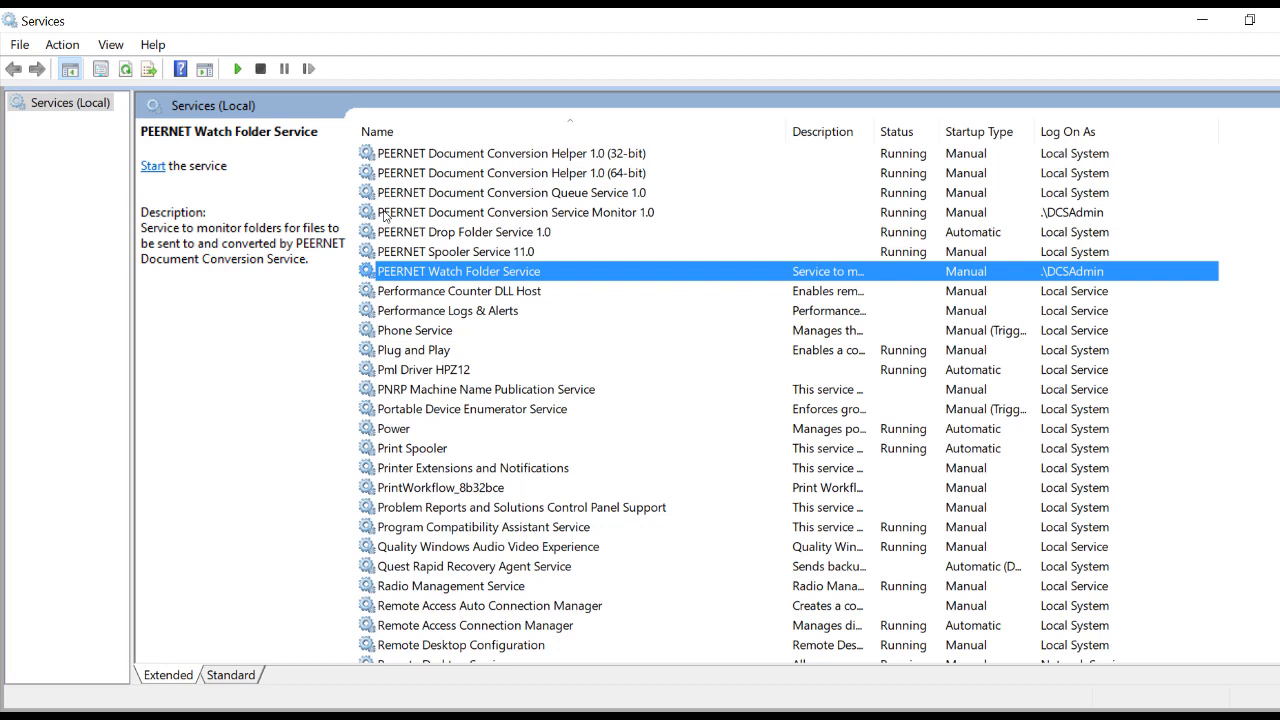
# Set the PEERNET Watch Folder Service startup type to Automatic (Delayed Start) and apply it
pyautogui.rightClick(578, 272)
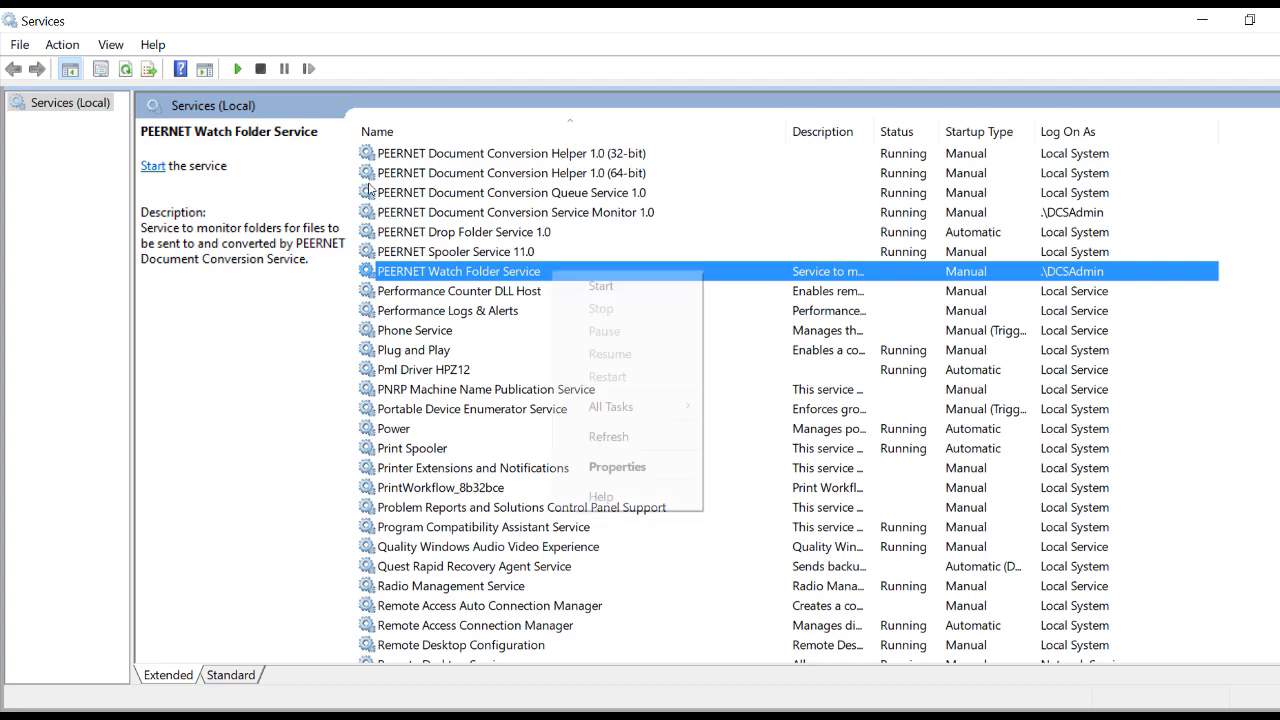
pyautogui.click(612, 463)
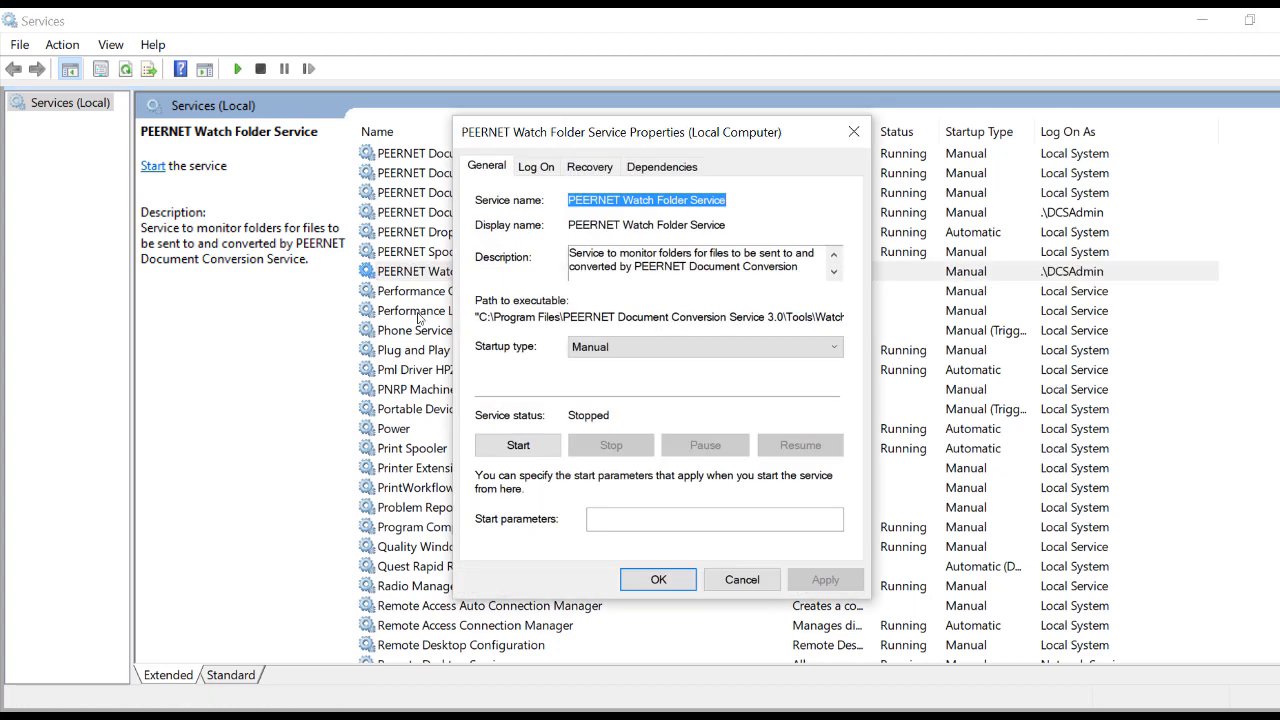
pyautogui.click(698, 346)
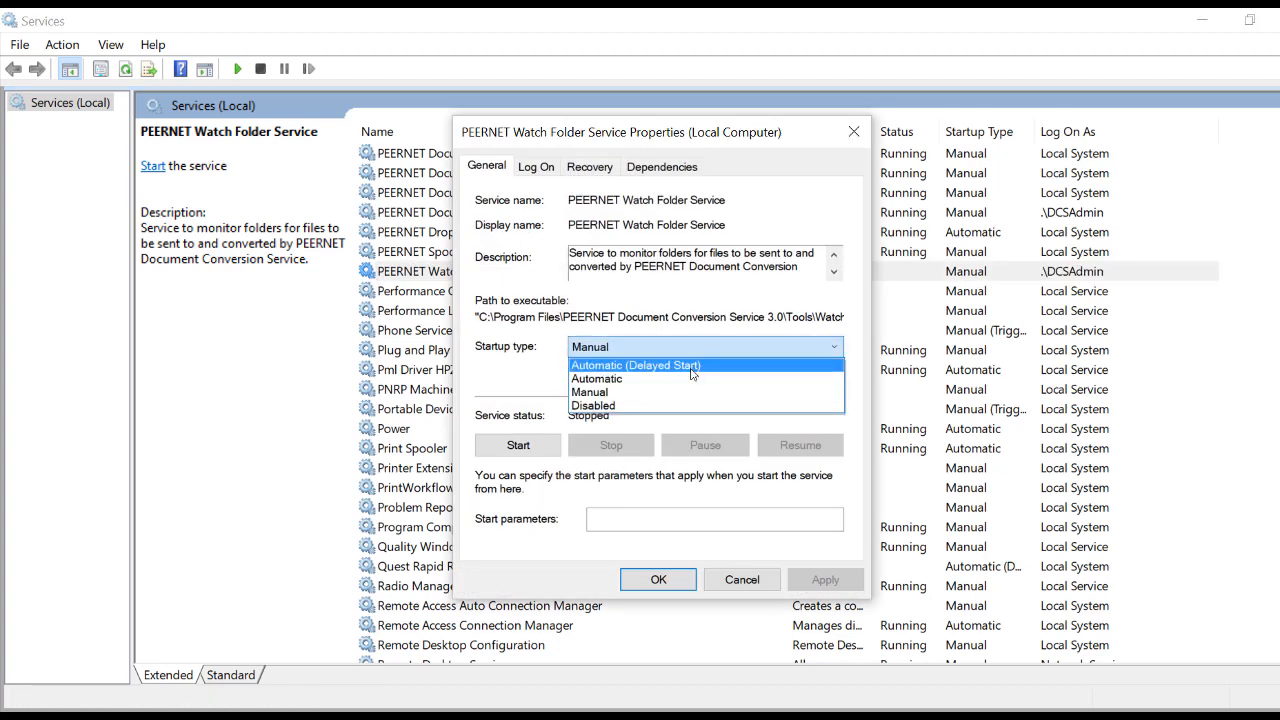
pyautogui.click(691, 366)
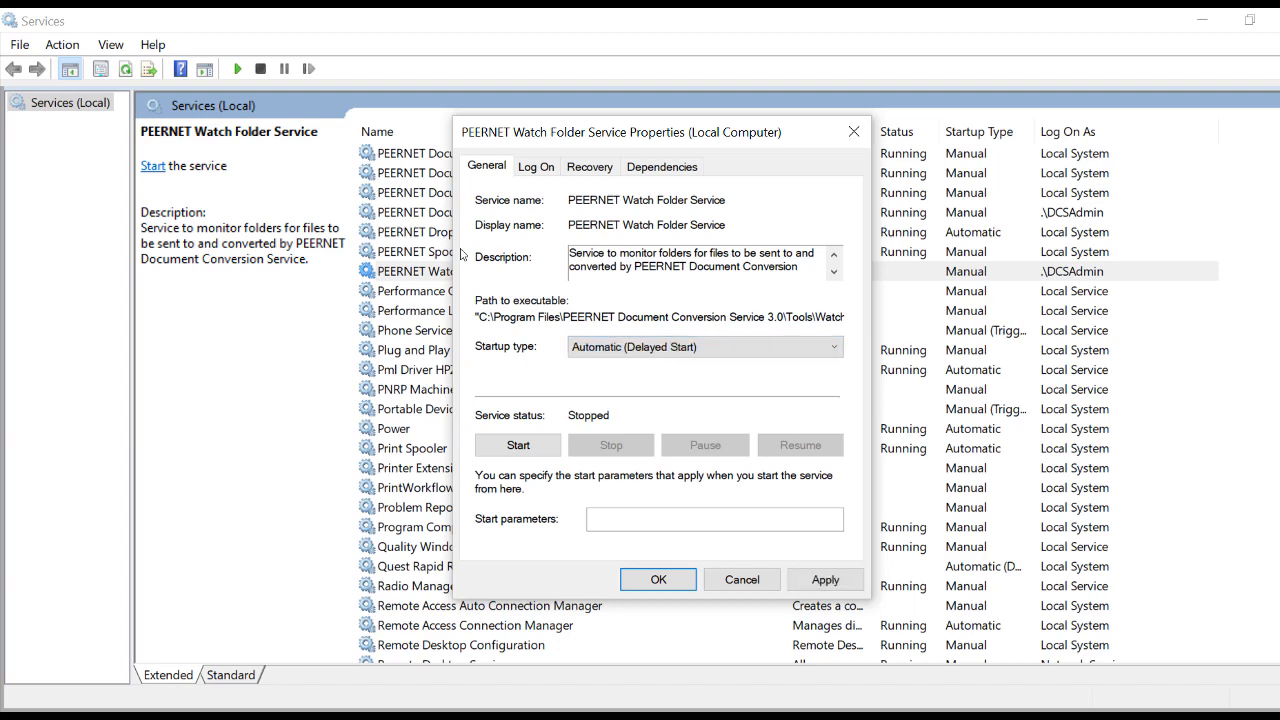
pyautogui.click(826, 579)
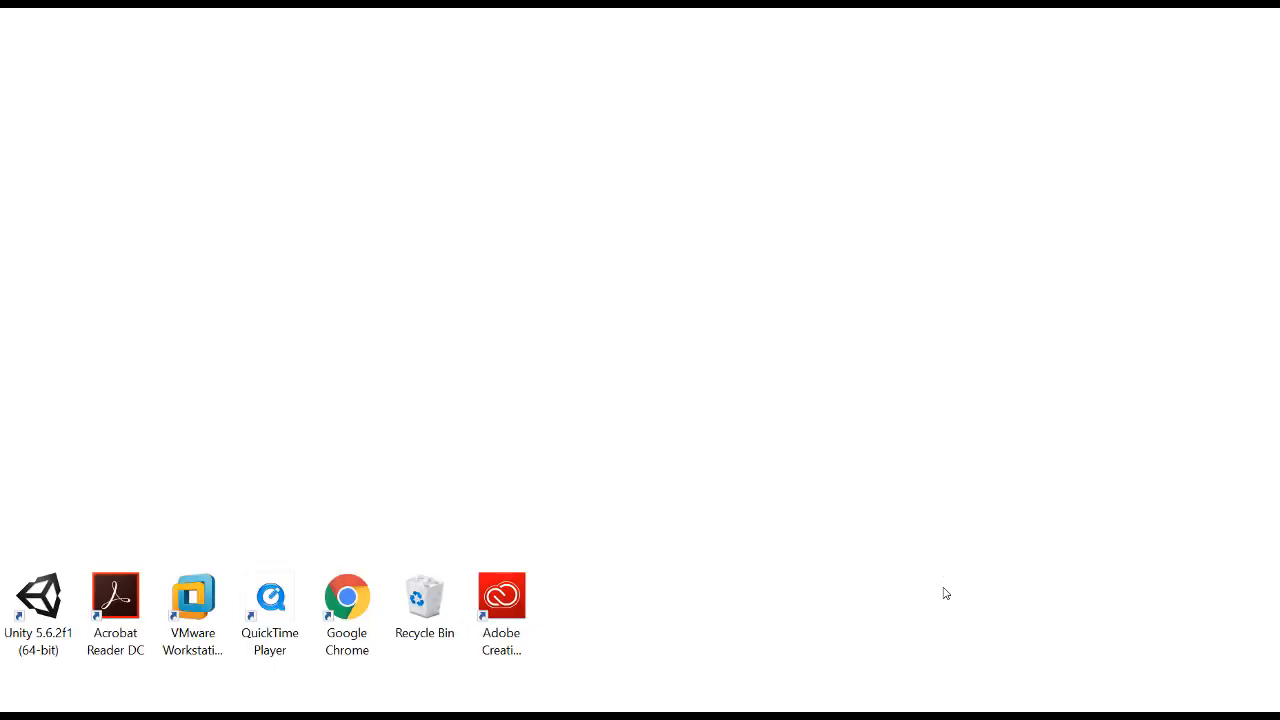
# Open Configure Watch Folder Settings from the Document Conversion Service Start menu group
pyautogui.press('super')
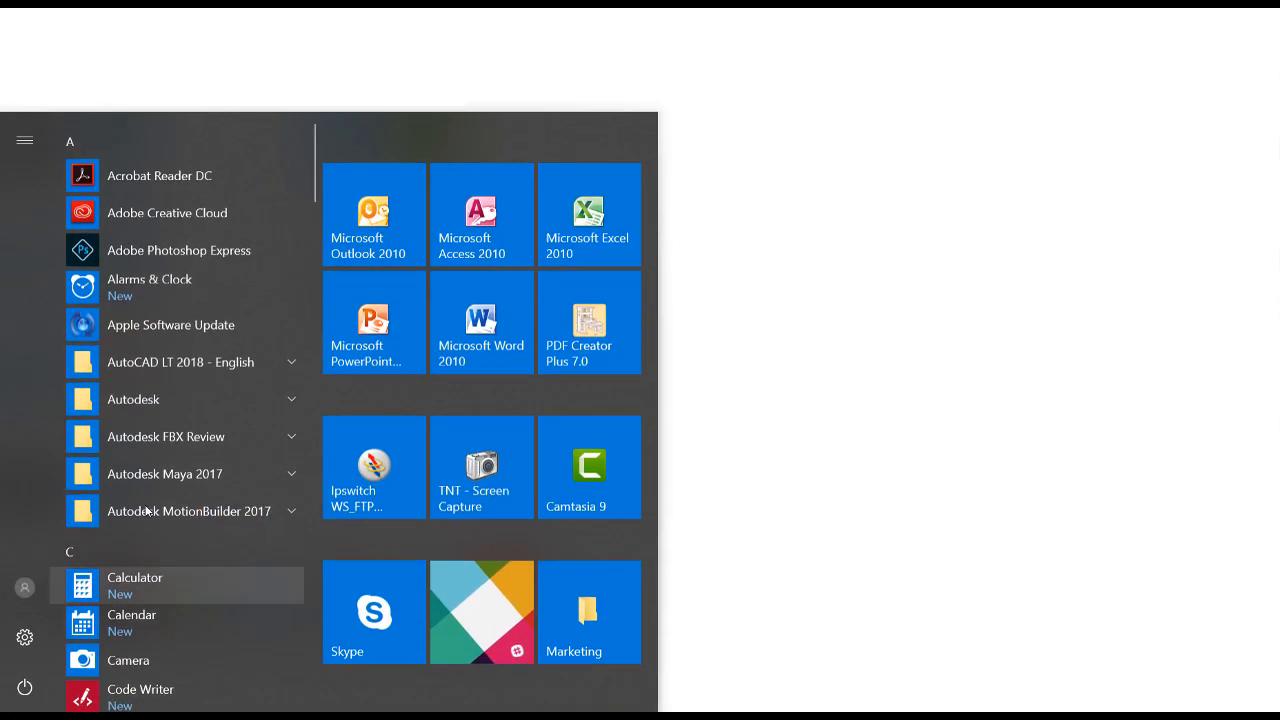
pyautogui.scroll(-3, 180, 457)
pyautogui.scroll(-2, 180, 457)
pyautogui.click(175, 574)
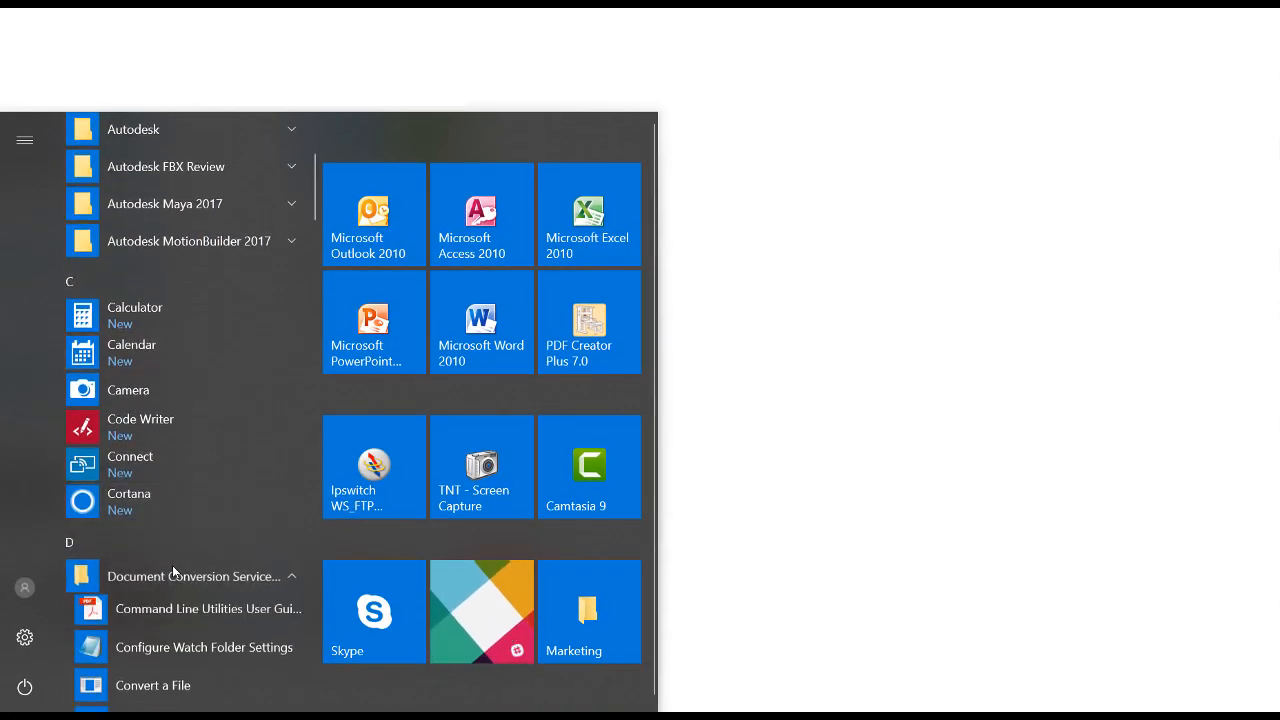
pyautogui.scroll(-3, 173, 572)
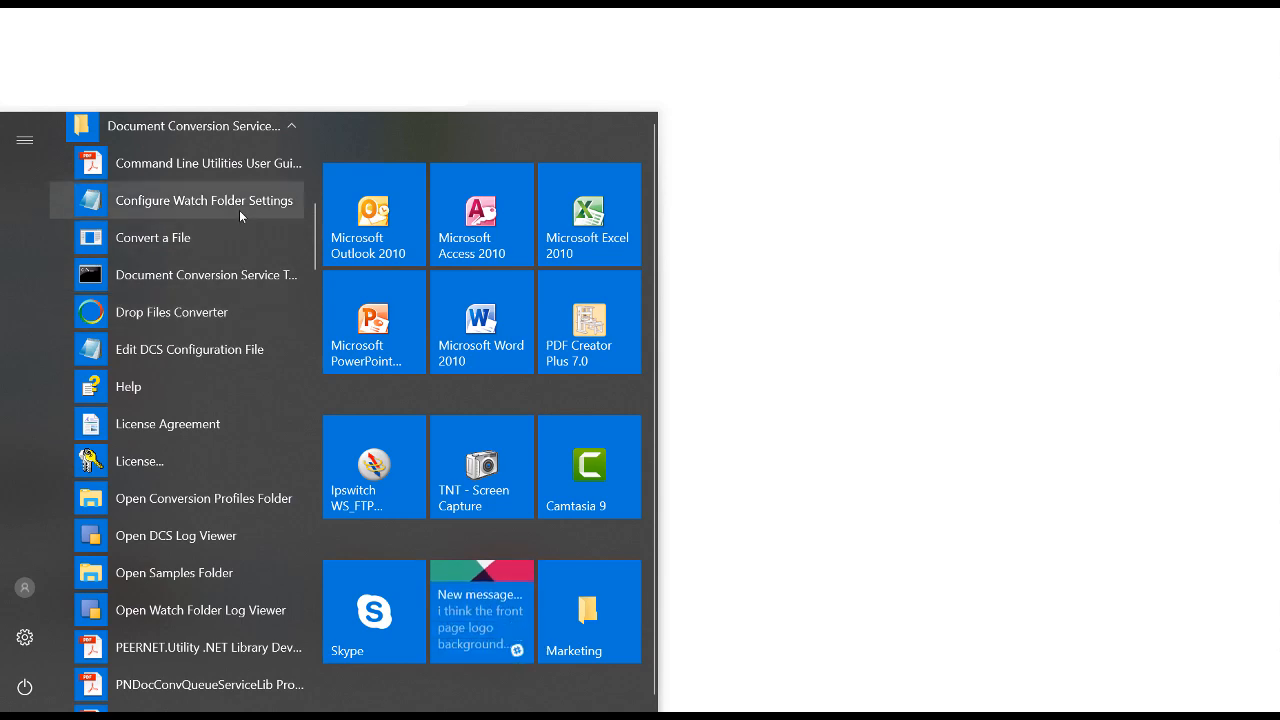
pyautogui.click(239, 210)
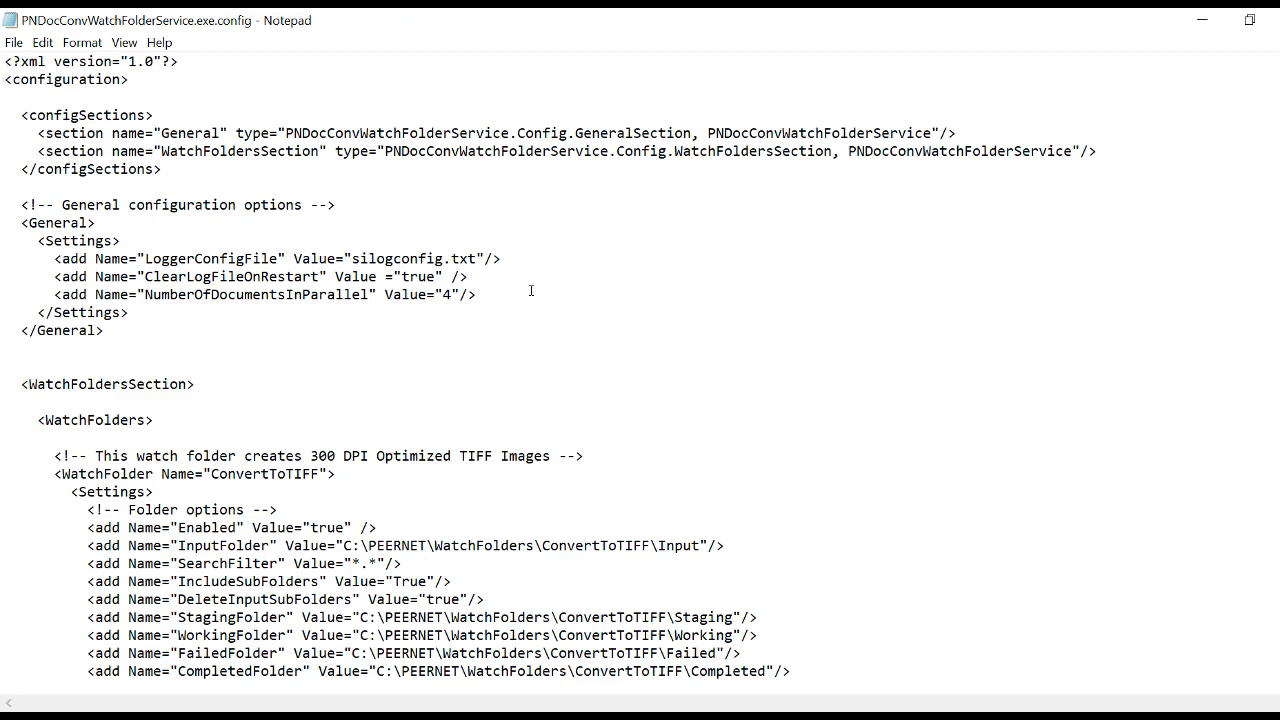
# Set the ConvertToTIFF InputFolder value to C:\Sales\Sales Confirmations PDF
pyautogui.scroll(-1, 531, 290)
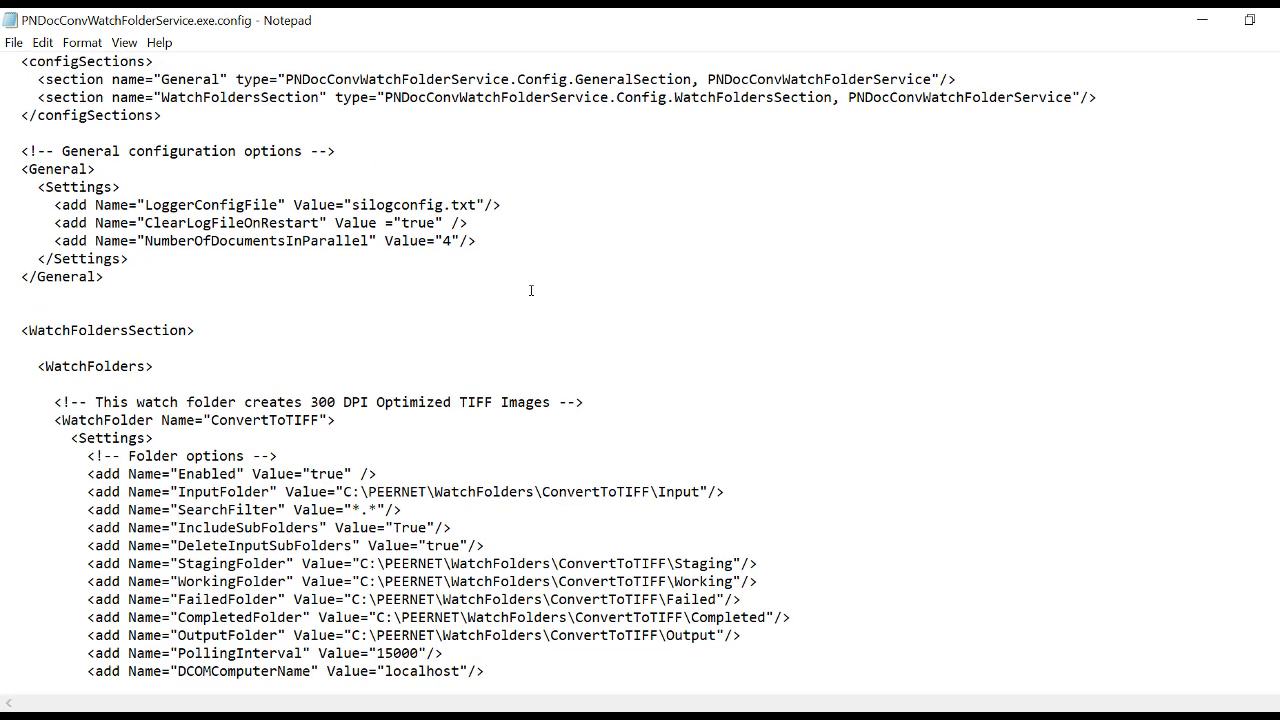
pyautogui.scroll(-4, 531, 290)
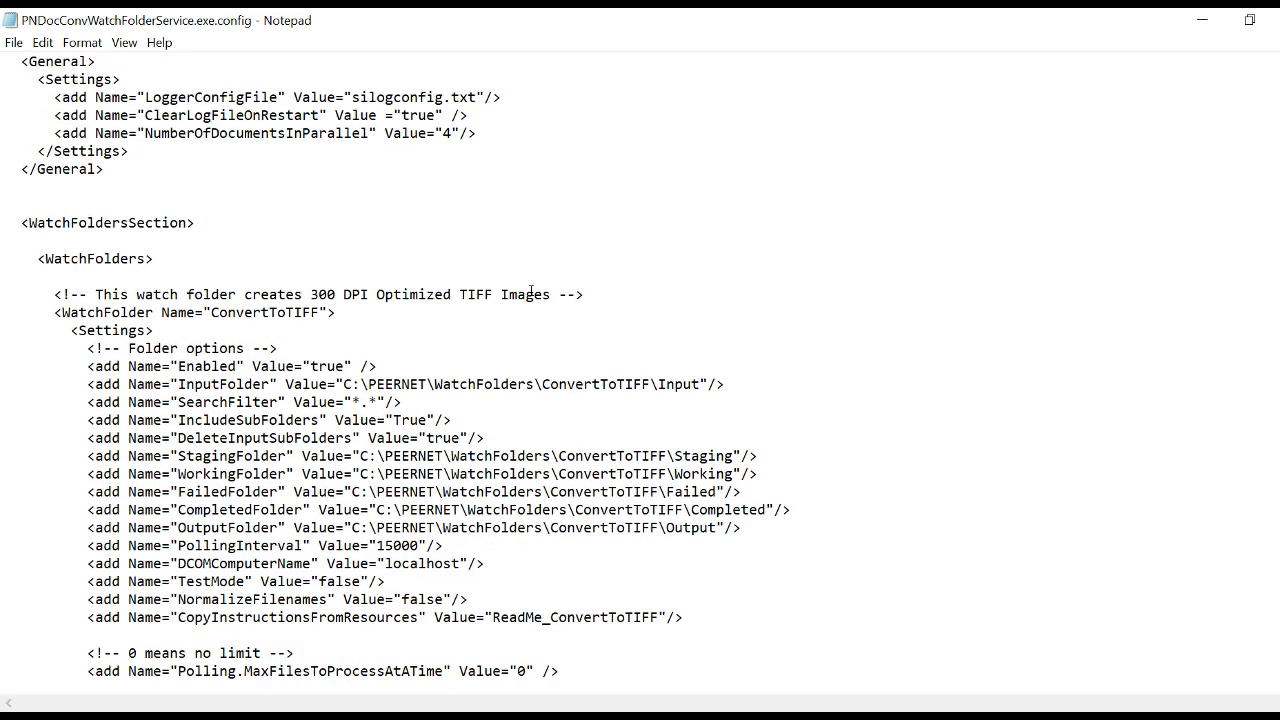
pyautogui.click(396, 205)
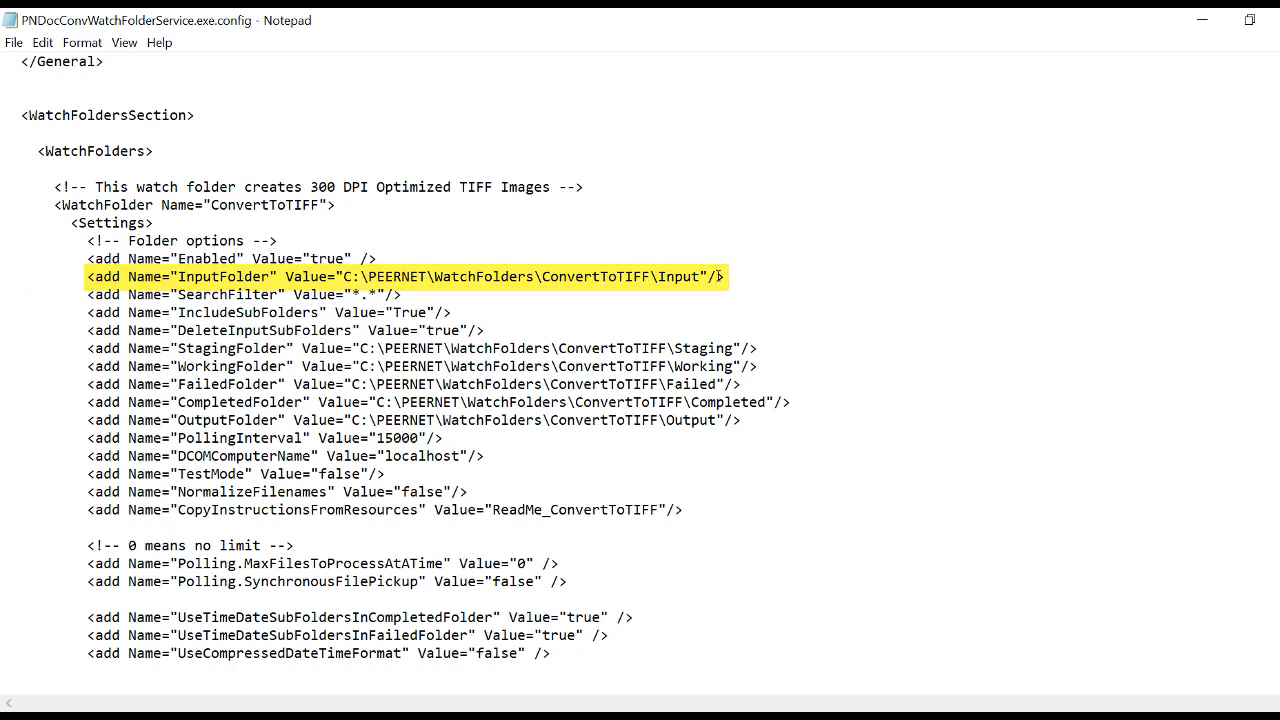
pyautogui.press('BackSpace')
pyautogui.press('BackSpace')
pyautogui.press('BackSpace')
pyautogui.press('BackSpace')
pyautogui.press('BackSpace')
pyautogui.press('BackSpace')
pyautogui.press('BackSpace')
pyautogui.press('BackSpace')
pyautogui.press('BackSpace')
pyautogui.press('BackSpace')
pyautogui.press('BackSpace')
pyautogui.press('BackSpace')
pyautogui.press('BackSpace')
pyautogui.press('BackSpace')
pyautogui.press('BackSpace')
pyautogui.press('BackSpace')
pyautogui.press('BackSpace')
pyautogui.press('BackSpace')
pyautogui.press('BackSpace')
pyautogui.press('BackSpace')
pyautogui.press('BackSpace')
pyautogui.press('BackSpace')
pyautogui.press('BackSpace')
pyautogui.press('BackSpace')
pyautogui.press('BackSpace')
pyautogui.press('BackSpace')
pyautogui.press('BackSpace')
pyautogui.press('BackSpace')
pyautogui.press('BackSpace')
pyautogui.press('BackSpace')
pyautogui.press('BackSpace')
pyautogui.press('BackSpace')
pyautogui.press('BackSpace')
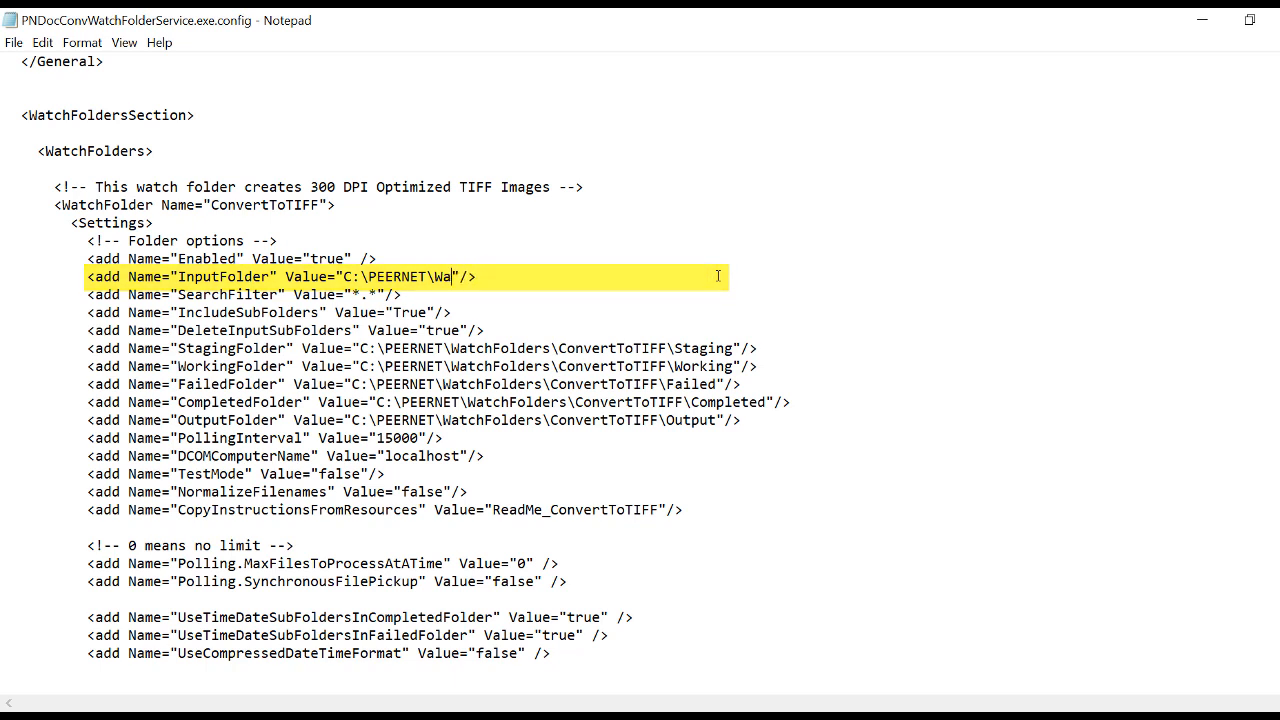
pyautogui.press('BackSpace')
pyautogui.write('Sales\\Sales Confirmations PDF')
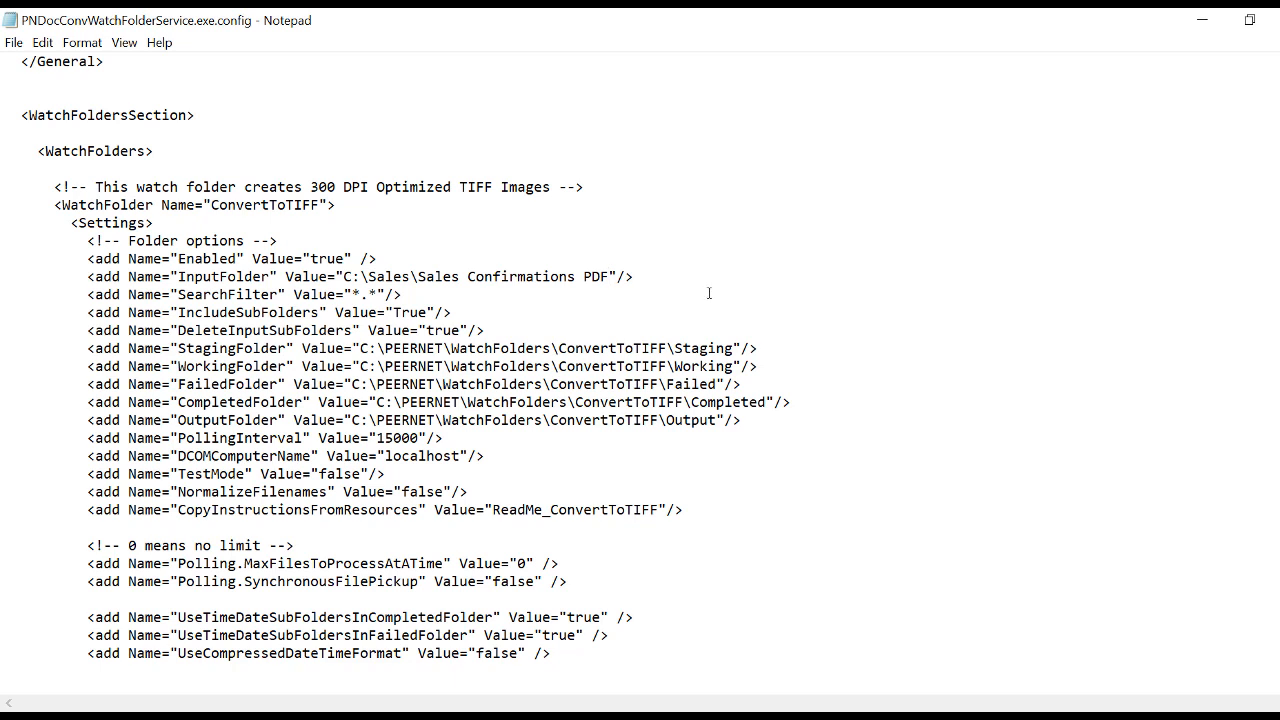
# Set the OutputFolder value to C:\Sales\Sales Confirmations TIFF
pyautogui.click(719, 420)
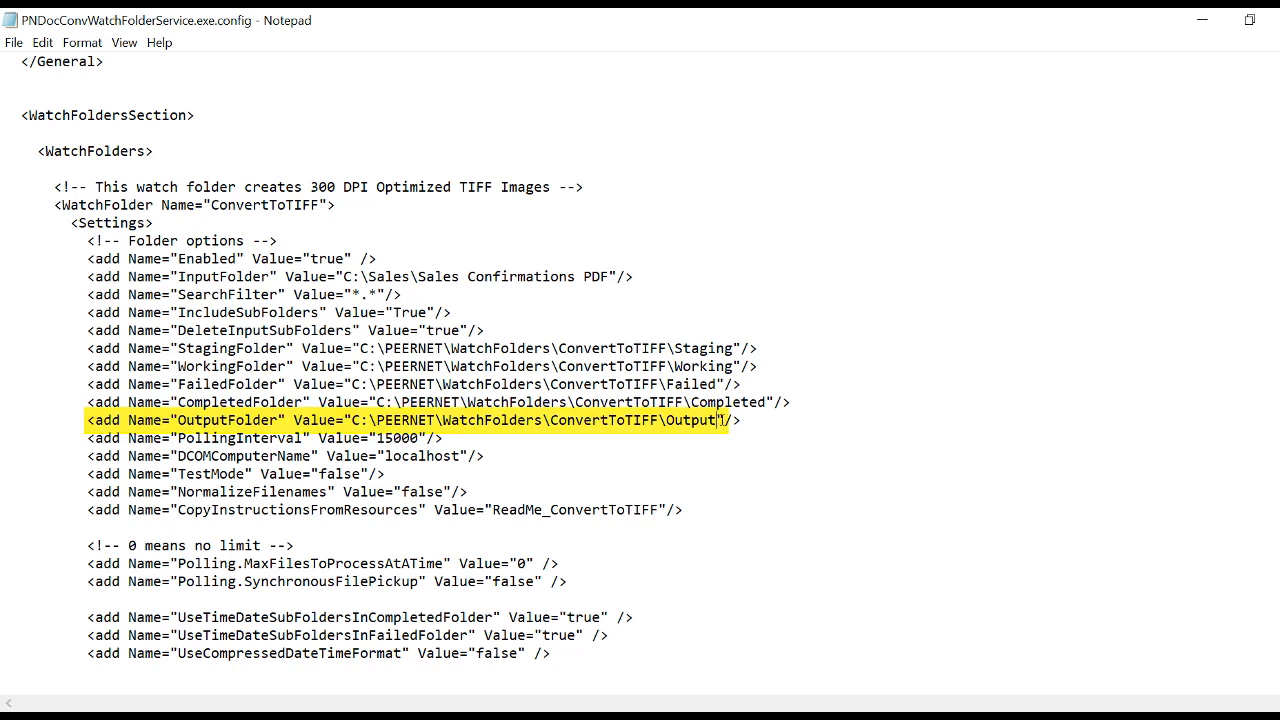
pyautogui.press('BackSpace')
pyautogui.press('BackSpace')
pyautogui.press('BackSpace')
pyautogui.press('BackSpace')
pyautogui.press('BackSpace')
pyautogui.press('BackSpace')
pyautogui.press('BackSpace')
pyautogui.press('BackSpace')
pyautogui.press('BackSpace')
pyautogui.press('BackSpace')
pyautogui.press('BackSpace')
pyautogui.press('BackSpace')
pyautogui.press('BackSpace')
pyautogui.press('BackSpace')
pyautogui.press('BackSpace')
pyautogui.press('BackSpace')
pyautogui.press('BackSpace')
pyautogui.press('BackSpace')
pyautogui.press('BackSpace')
pyautogui.press('BackSpace')
pyautogui.press('BackSpace')
pyautogui.press('BackSpace')
pyautogui.press('BackSpace')
pyautogui.press('BackSpace')
pyautogui.press('BackSpace')
pyautogui.press('BackSpace')
pyautogui.press('BackSpace')
pyautogui.press('BackSpace')
pyautogui.press('BackSpace')
pyautogui.press('BackSpace')
pyautogui.press('BackSpace')
pyautogui.press('BackSpace')
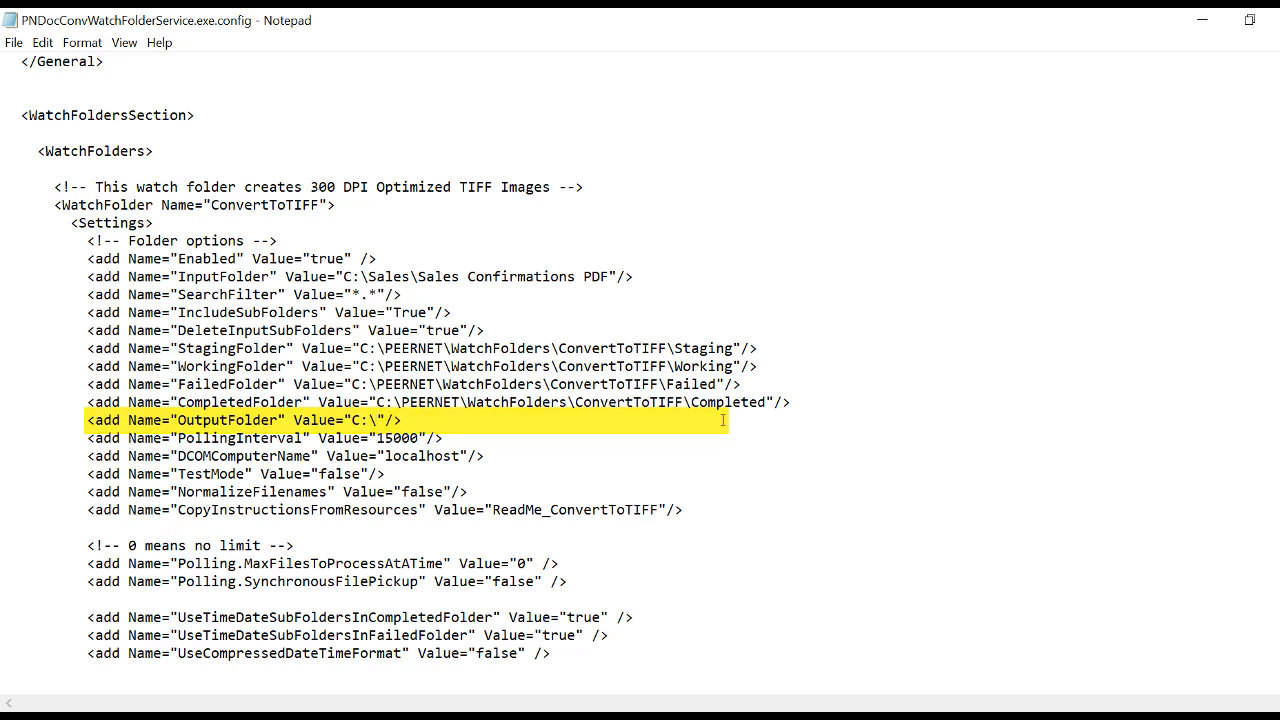
pyautogui.write('Sales')
pyautogui.write('\\')
pyautogui.write('Sales Confirmati')
pyautogui.write('ons TI')
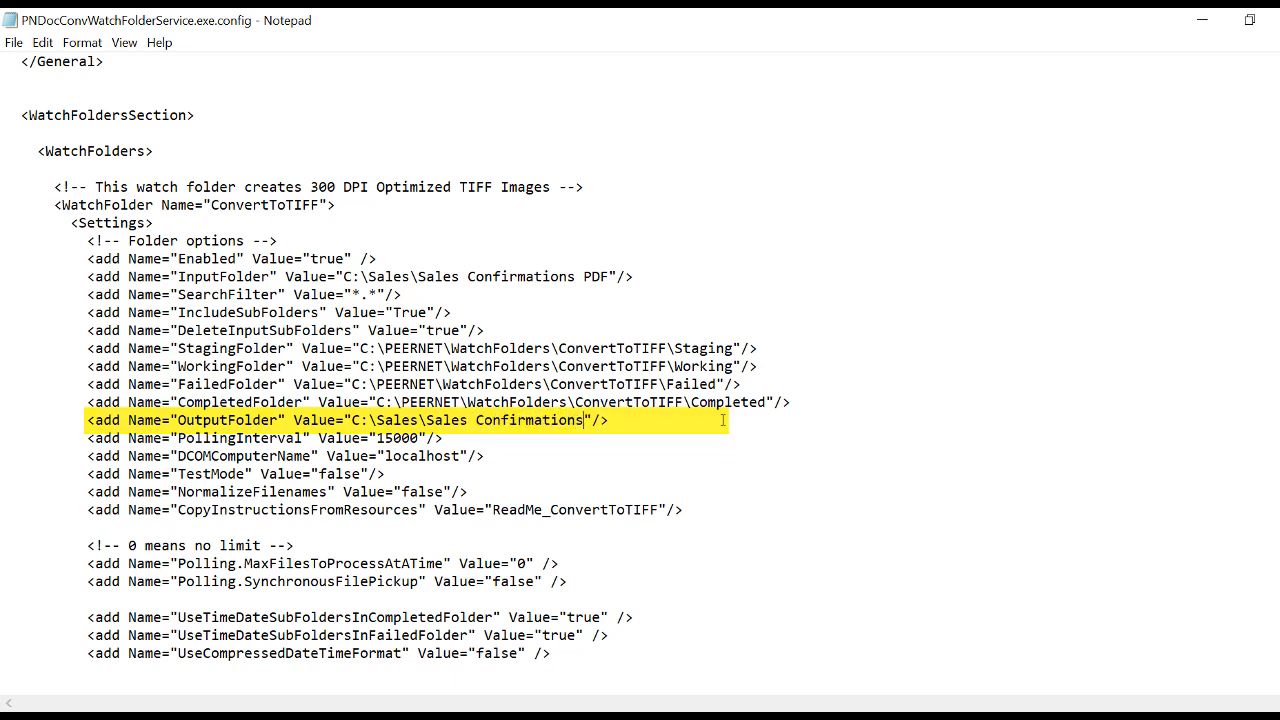
pyautogui.write('FF')
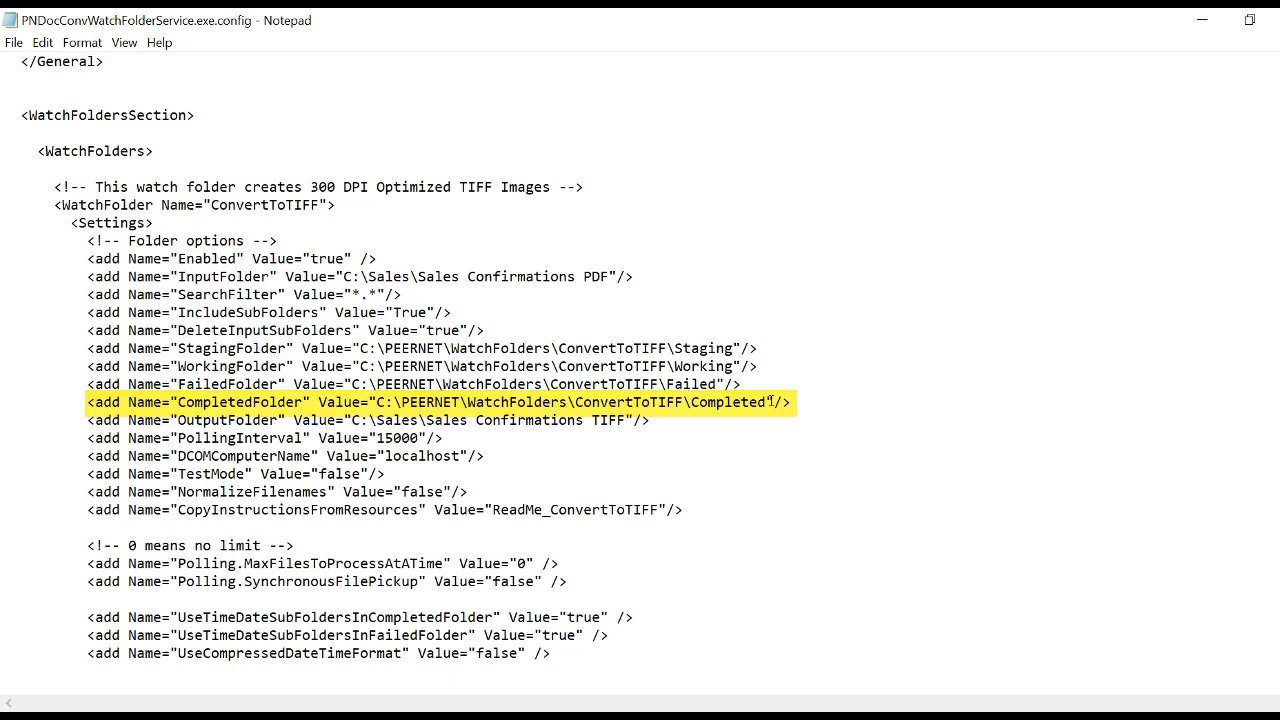
# Clear the CompletedFolder value and save the configuration file
pyautogui.press('BackSpace')
pyautogui.press('BackSpace')
pyautogui.press('BackSpace')
pyautogui.press('BackSpace')
pyautogui.press('BackSpace')
pyautogui.press('BackSpace')
pyautogui.press('BackSpace')
pyautogui.press('BackSpace')
pyautogui.press('BackSpace')
pyautogui.press('BackSpace')
pyautogui.press('BackSpace')
pyautogui.press('BackSpace')
pyautogui.press('BackSpace')
pyautogui.press('BackSpace')
pyautogui.press('BackSpace')
pyautogui.press('BackSpace')
pyautogui.press('BackSpace')
pyautogui.press('BackSpace')
pyautogui.press('BackSpace')
pyautogui.press('BackSpace')
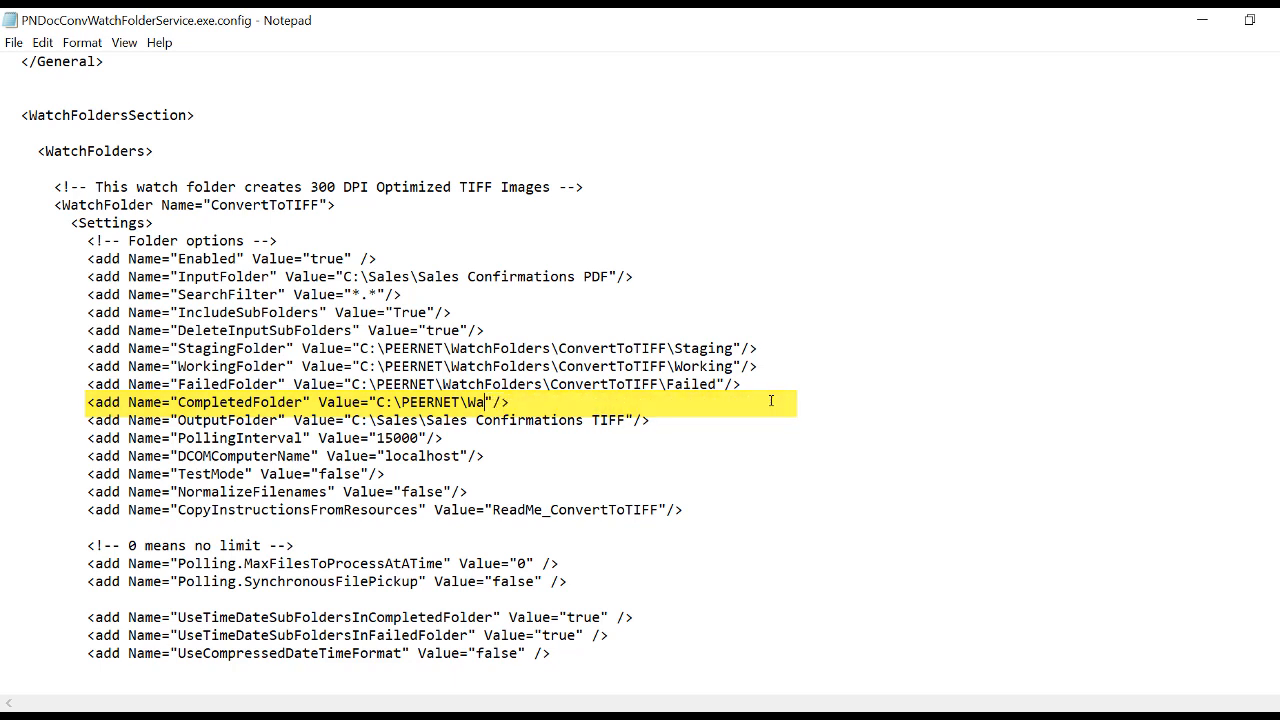
pyautogui.press('BackSpace')
pyautogui.press('BackSpace')
pyautogui.press('BackSpace')
pyautogui.press('BackSpace')
pyautogui.press('BackSpace')
pyautogui.press('BackSpace')
pyautogui.press('BackSpace')
pyautogui.press('BackSpace')
pyautogui.press('BackSpace')
pyautogui.press('BackSpace')
pyautogui.press('BackSpace')
pyautogui.press('BackSpace')
pyautogui.press('BackSpace')
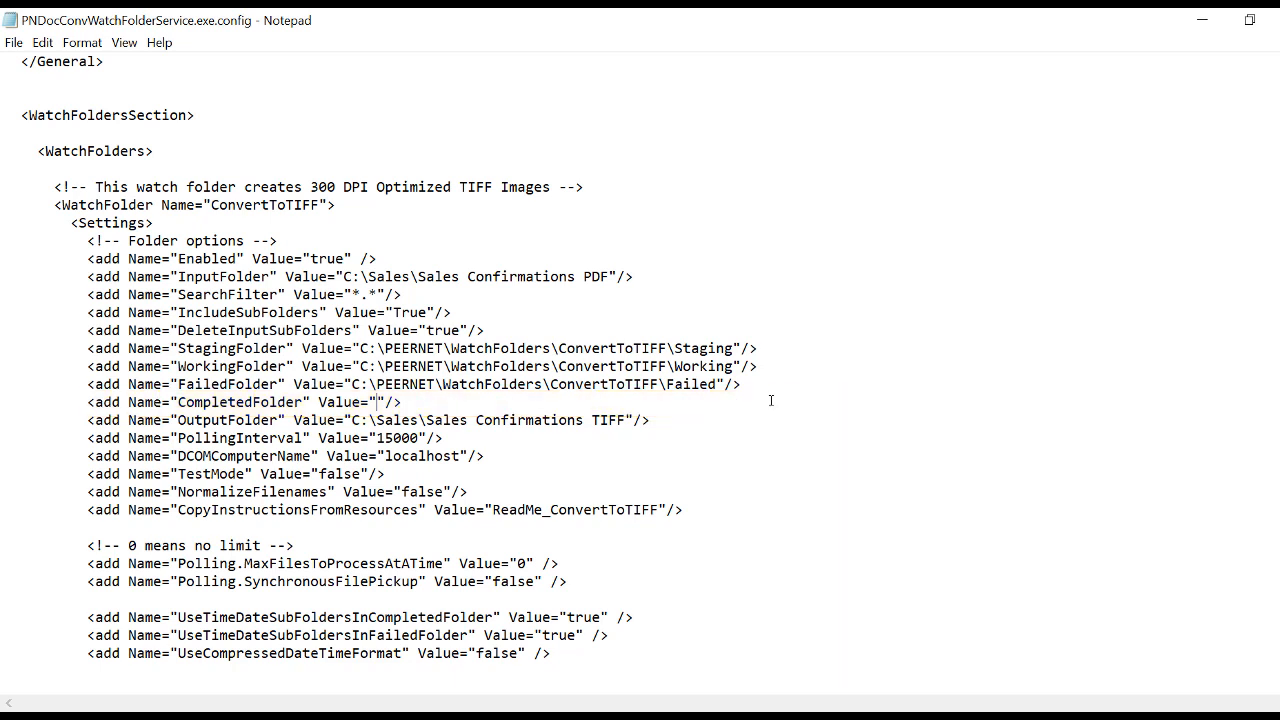
pyautogui.click(14, 42)
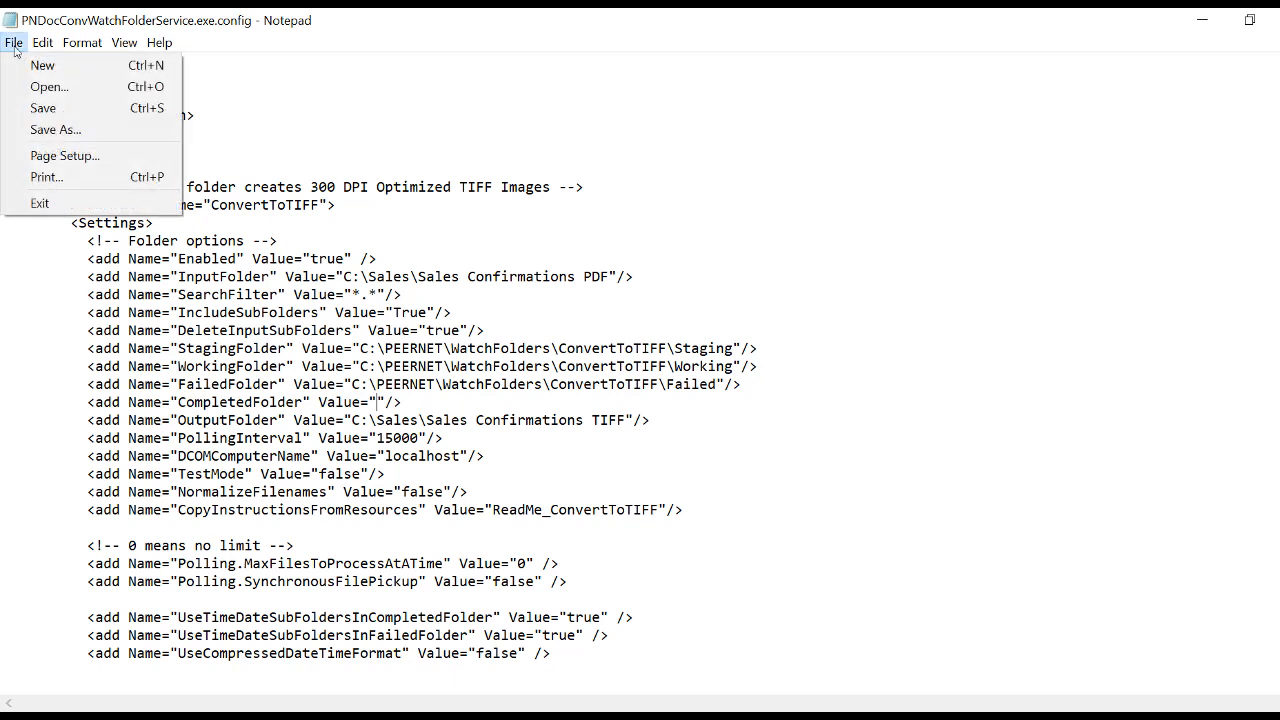
pyautogui.click(40, 108)
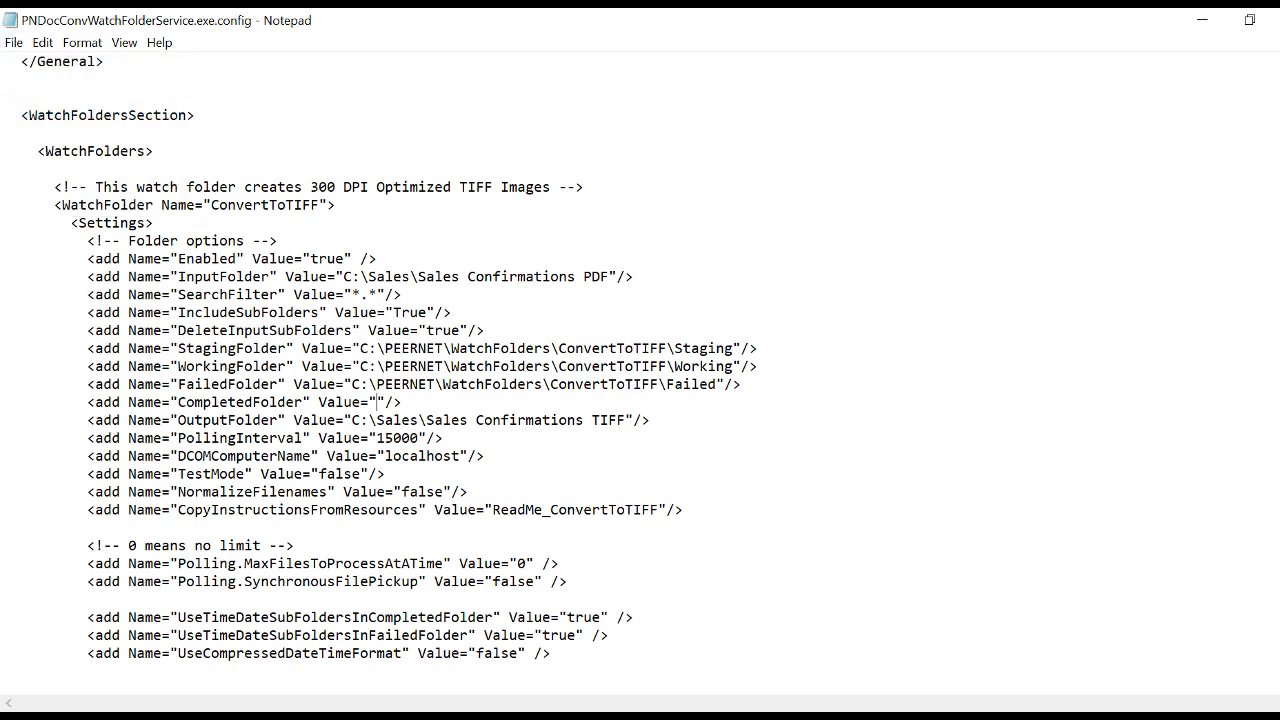
# Start the Watch Folder Service from the Document Conversion Service Start menu group
pyautogui.press('super')
pyautogui.scroll(-3, 185, 455)
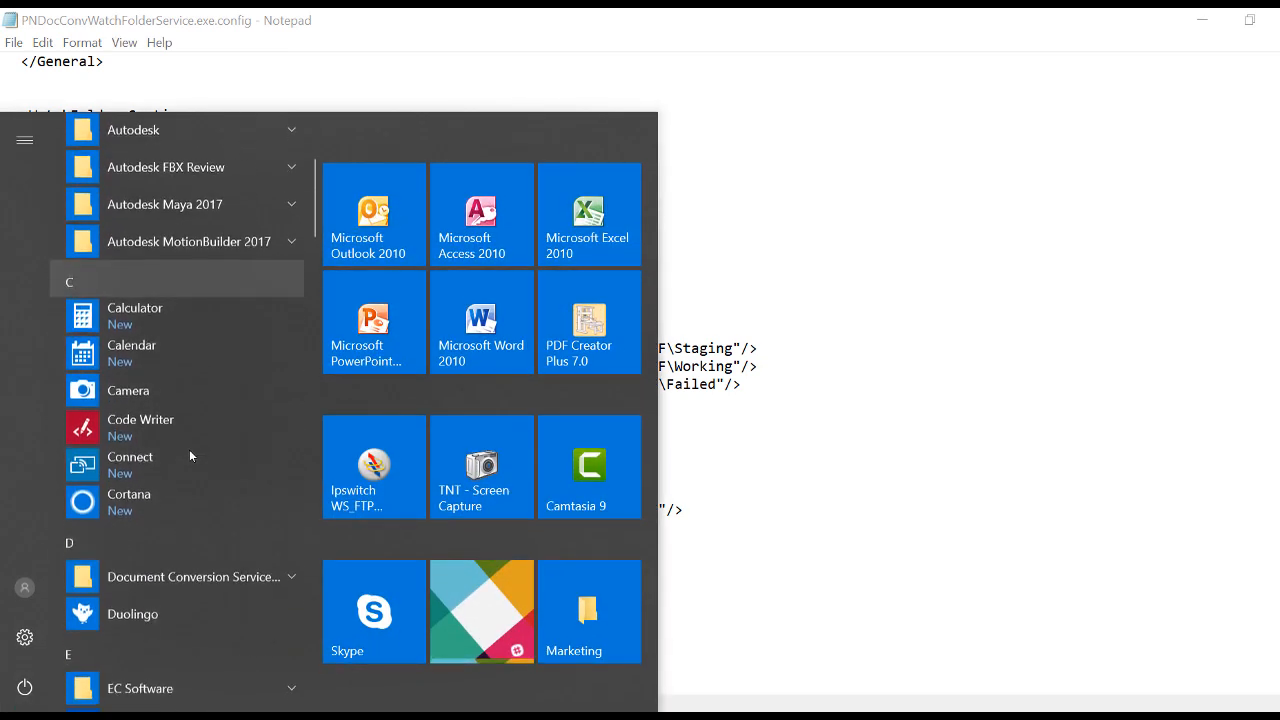
pyautogui.click(198, 575)
pyautogui.scroll(-7, 198, 572)
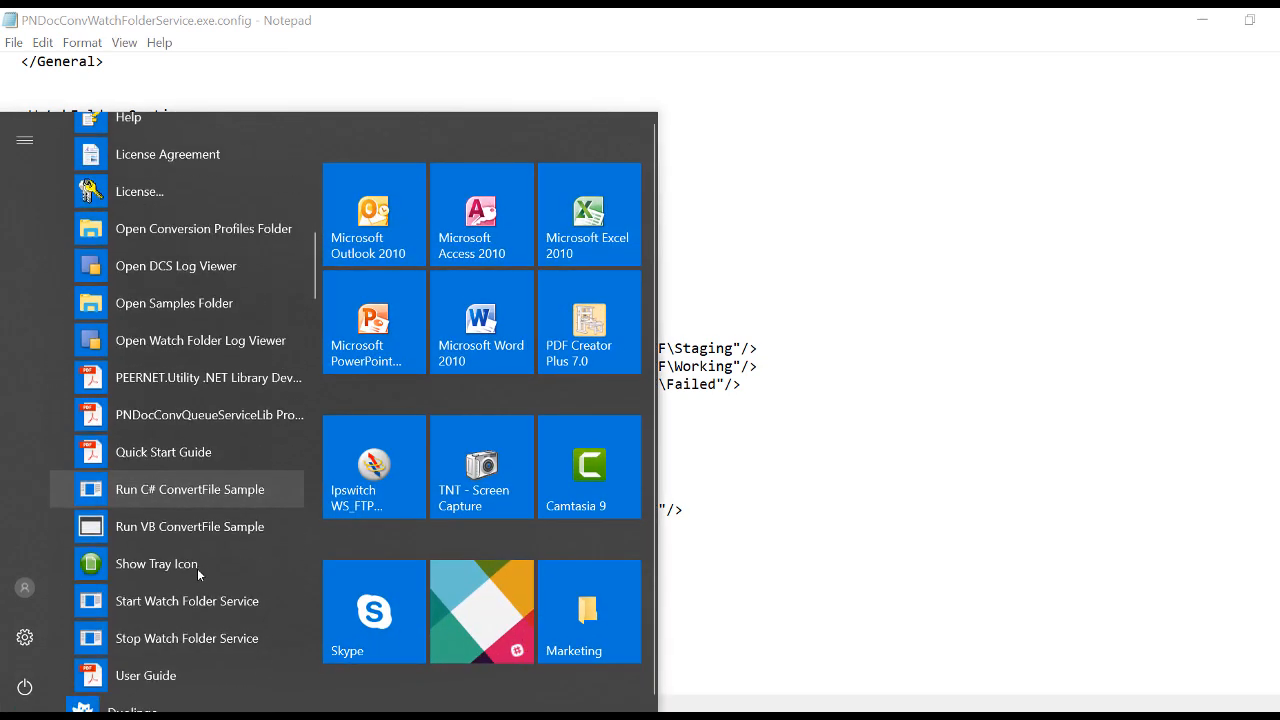
pyautogui.scroll(-1, 197, 568)
pyautogui.click(215, 521)
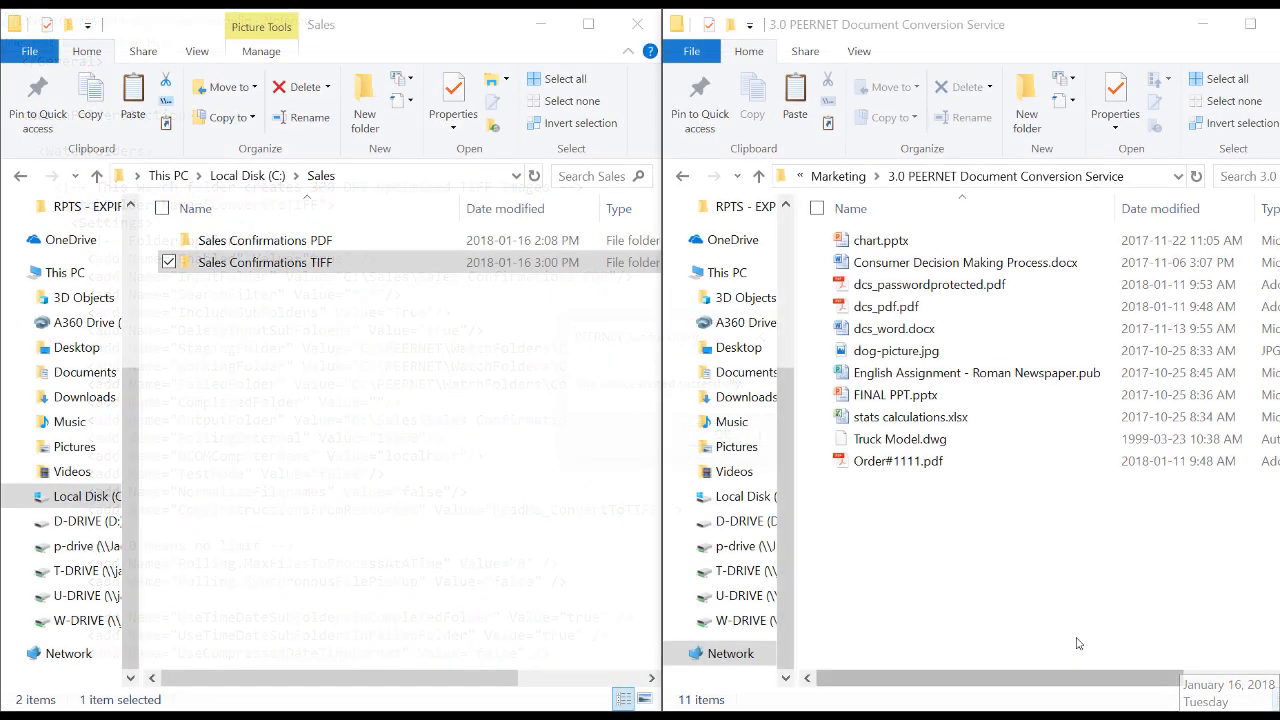
# Copy the order PDF into the Sales Confirmations PDF folder, then open that folder and the Sales Confirmations TIFF folder
pyautogui.moveTo(909, 472); pyautogui.dragTo(297, 241)
pyautogui.doubleClick(290, 241)
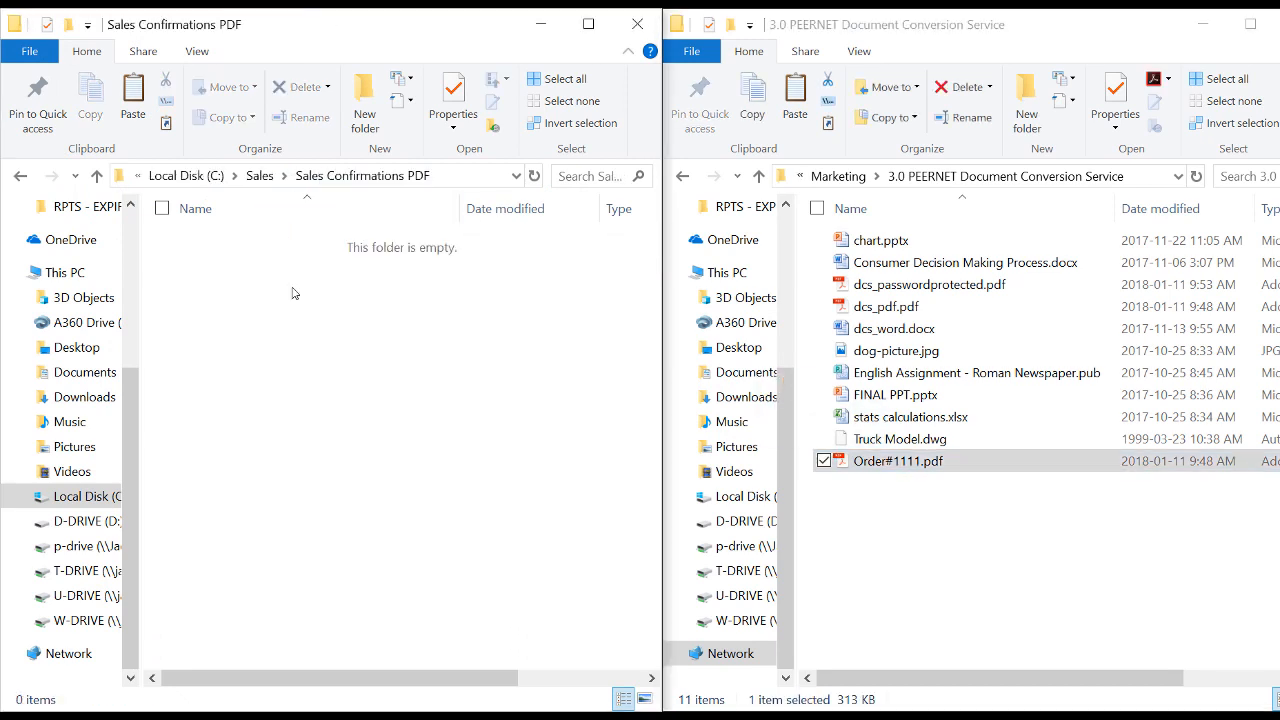
pyautogui.click(260, 175)
pyautogui.doubleClick(256, 262)
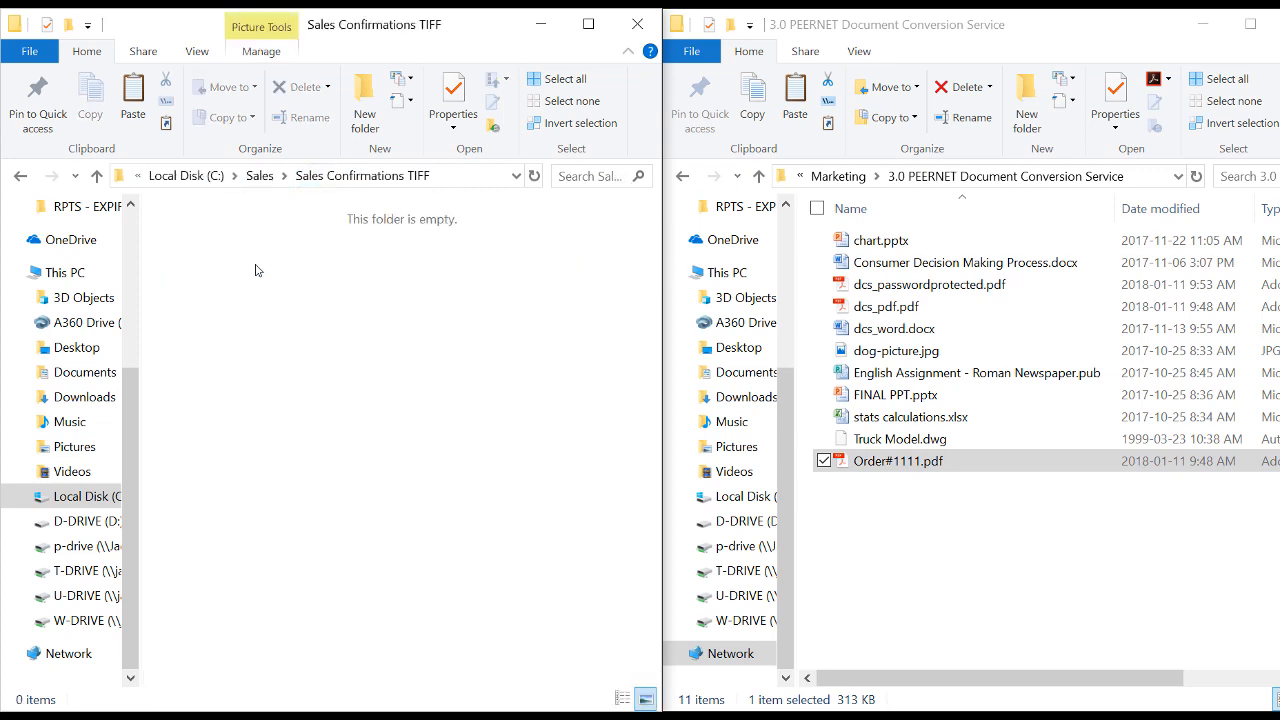